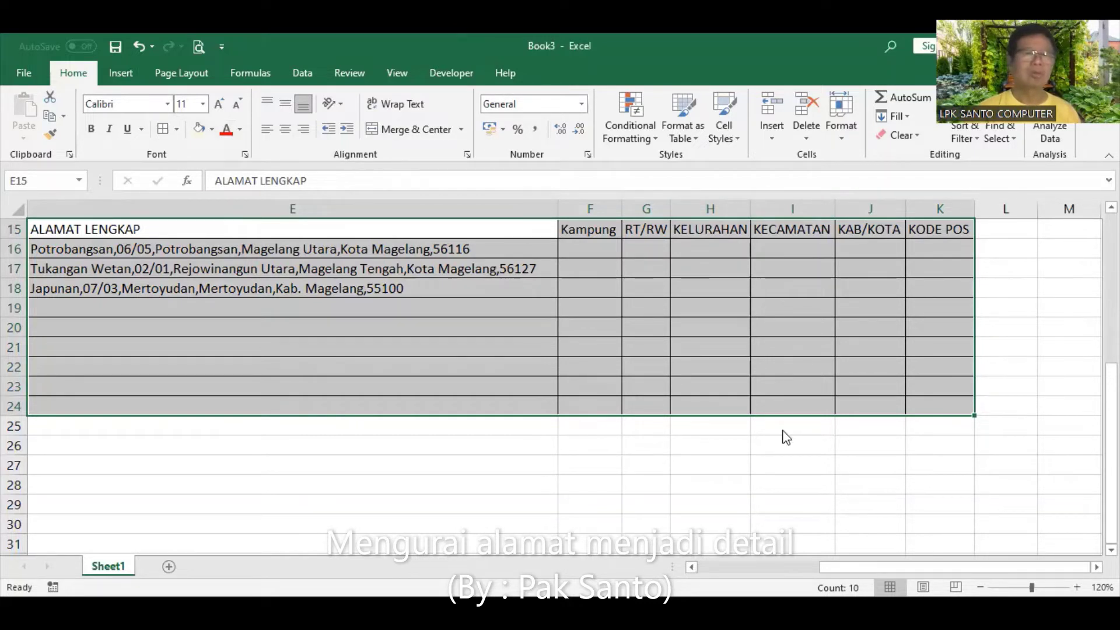
# Step: Start a Text to Columns conversion of the addresses in E16:E18, treating the data as delimited
pyautogui.click(585, 249)
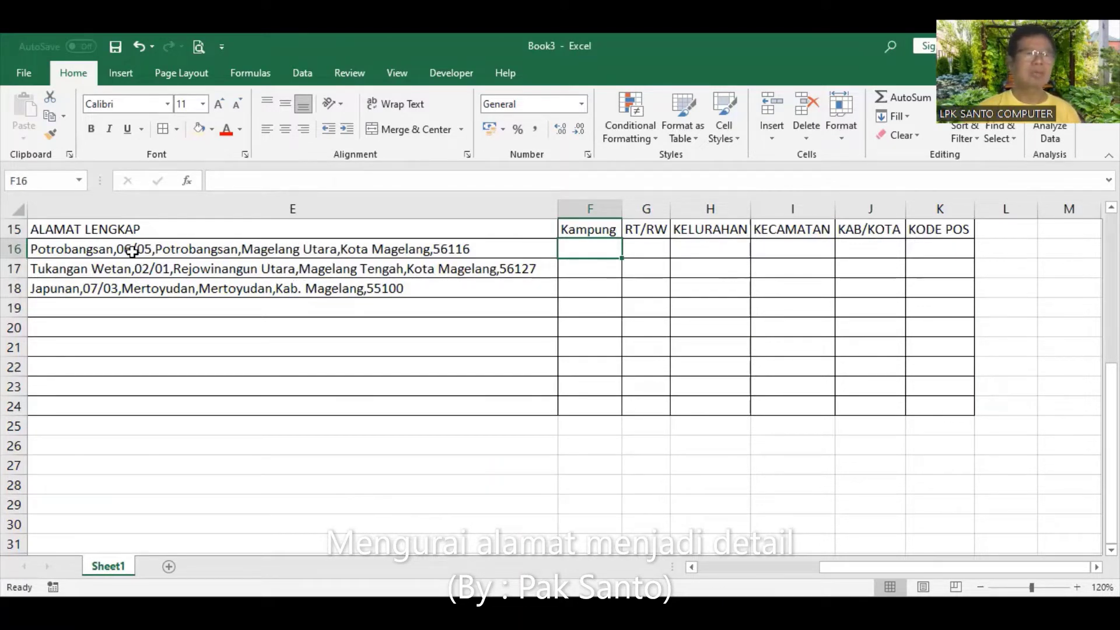
pyautogui.moveTo(124, 250); pyautogui.dragTo(322, 289)
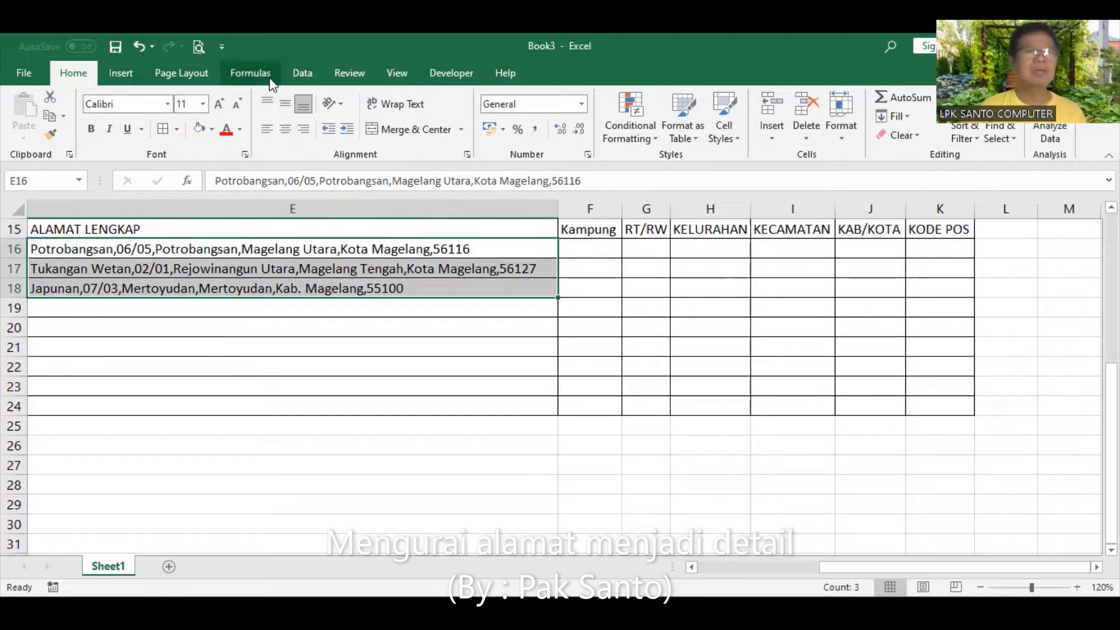
pyautogui.click(307, 72)
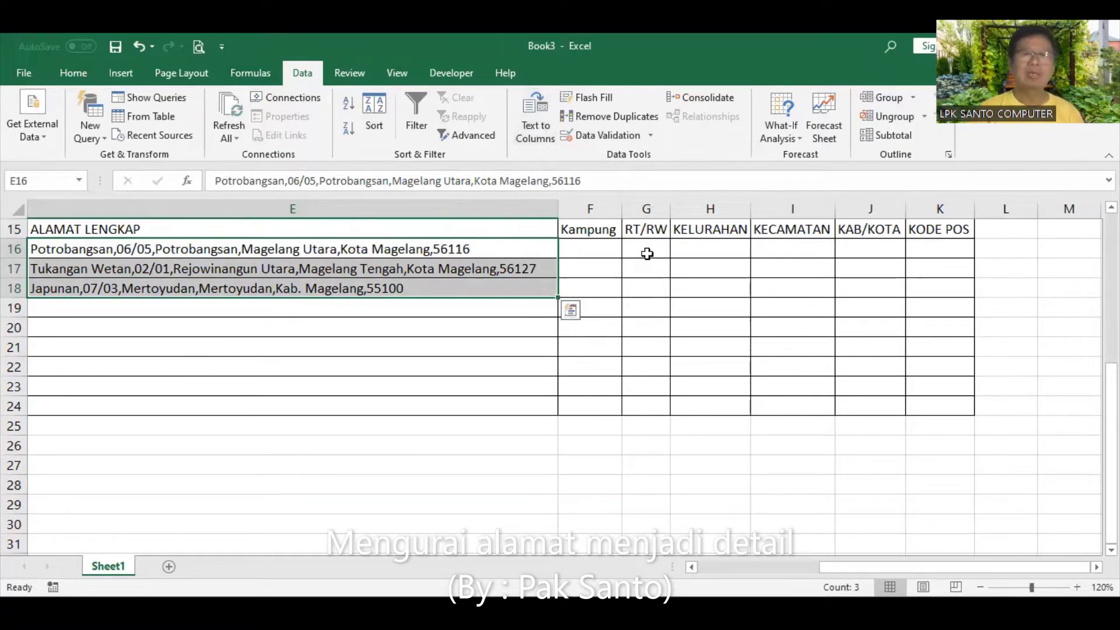
pyautogui.click(534, 114)
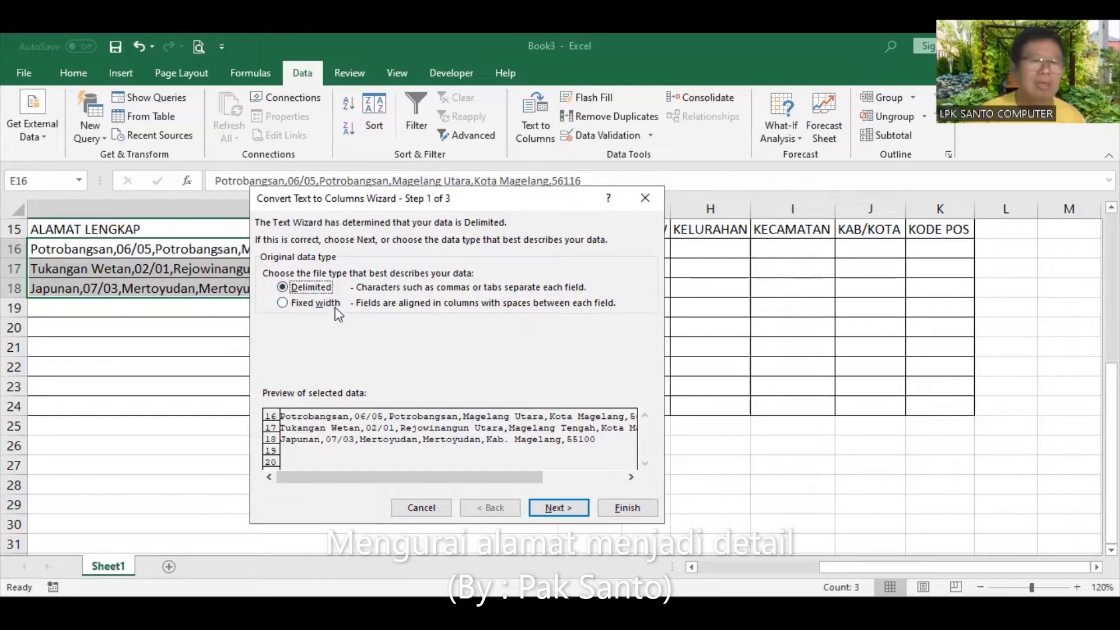
pyautogui.click(566, 507)
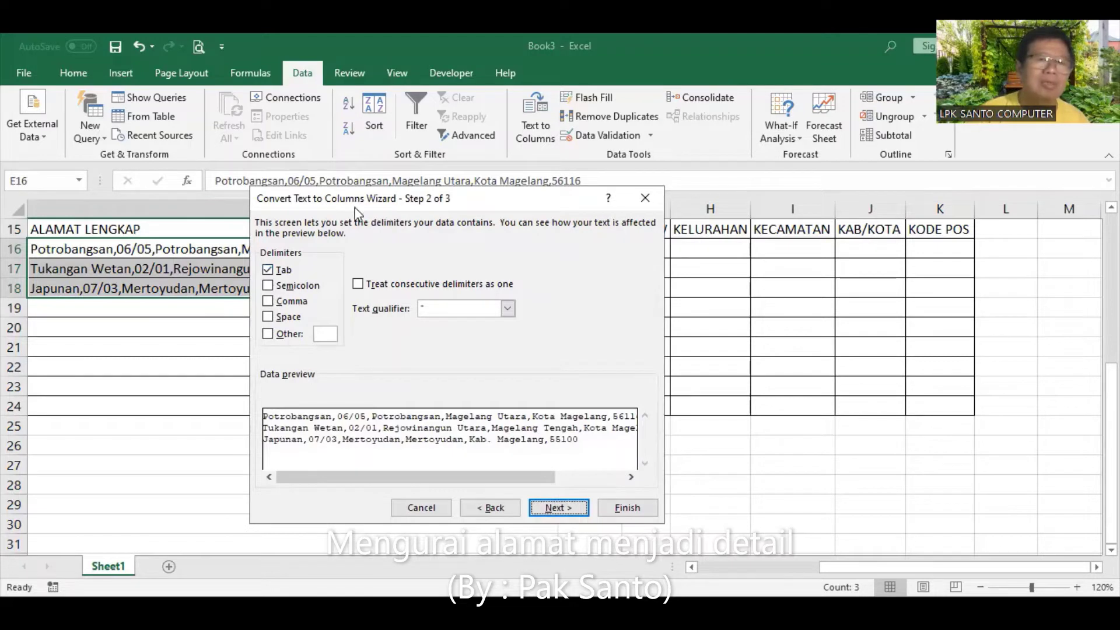
# Step: Set Comma as the only delimiter for splitting the addresses, without Tab
pyautogui.moveTo(357, 213); pyautogui.dragTo(410, 265)
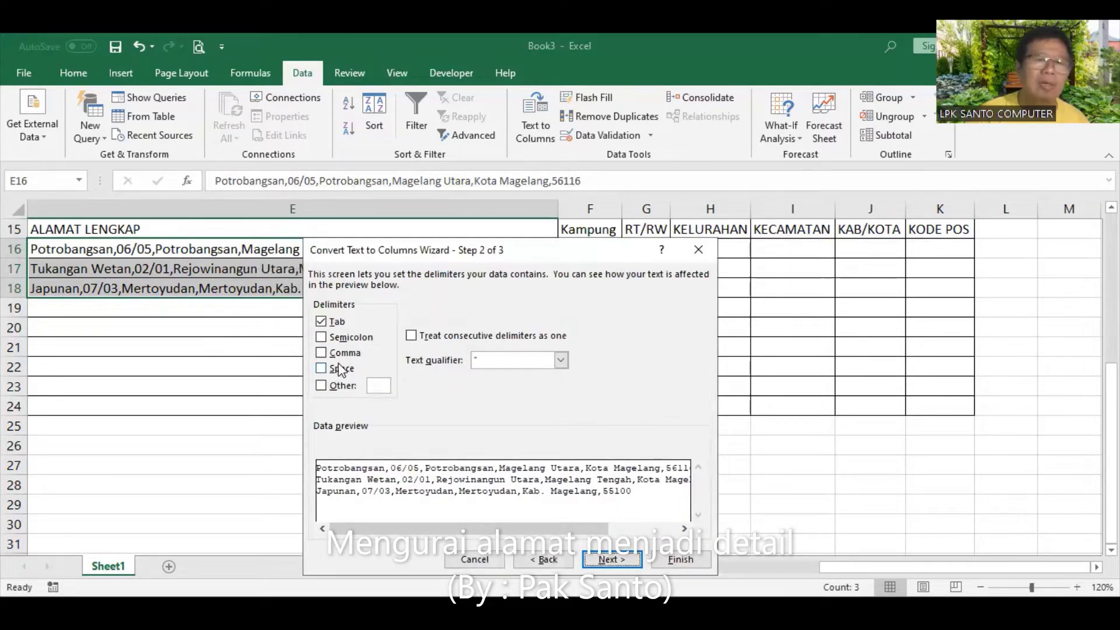
pyautogui.click(321, 353)
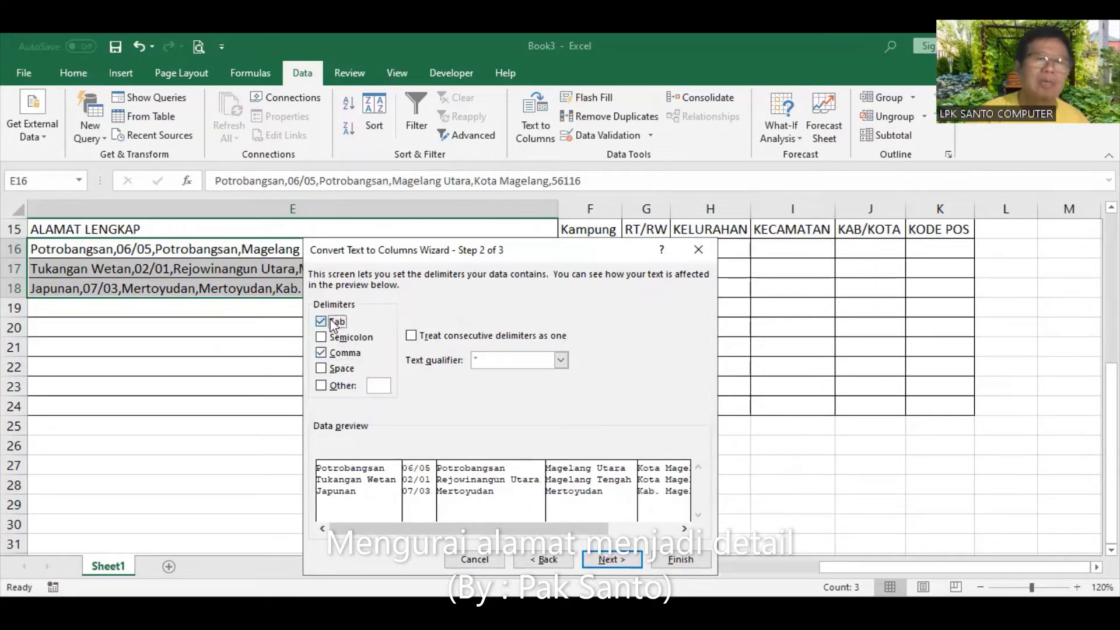
pyautogui.click(333, 324)
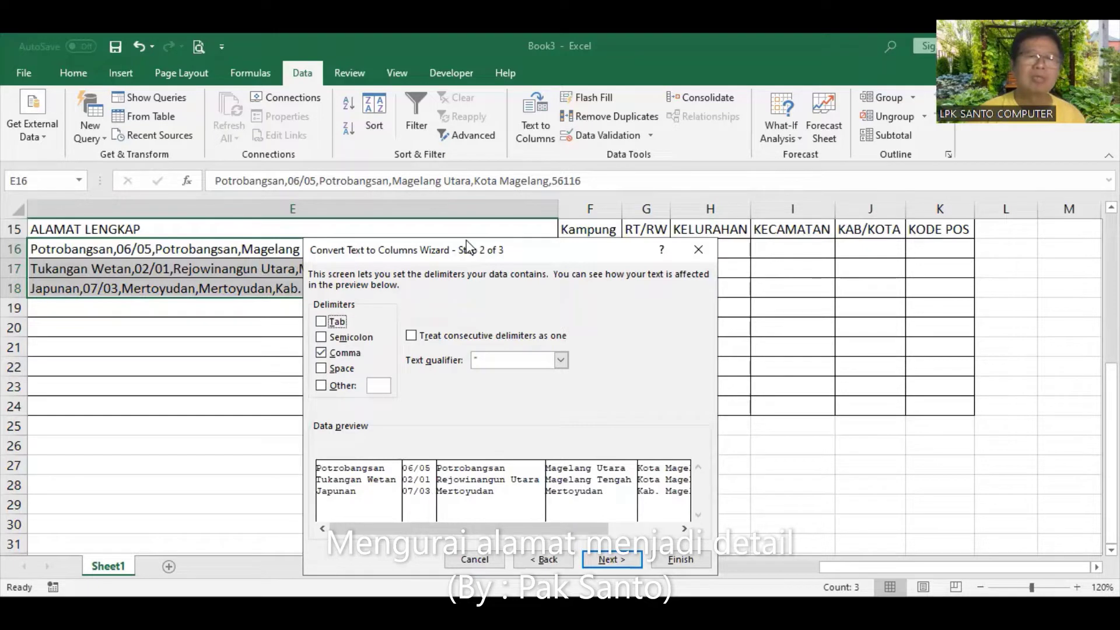
pyautogui.moveTo(467, 243); pyautogui.dragTo(401, 133)
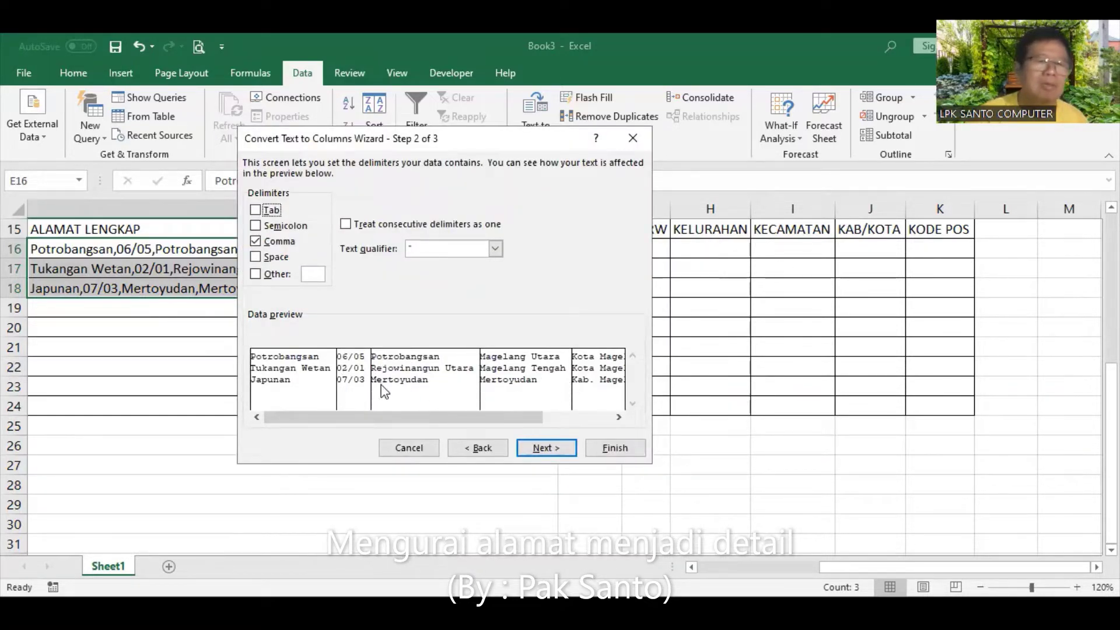
# Step: Compare the split preview using Tab with the one using Comma, ending with Comma as the only delimiter
pyautogui.click(270, 211)
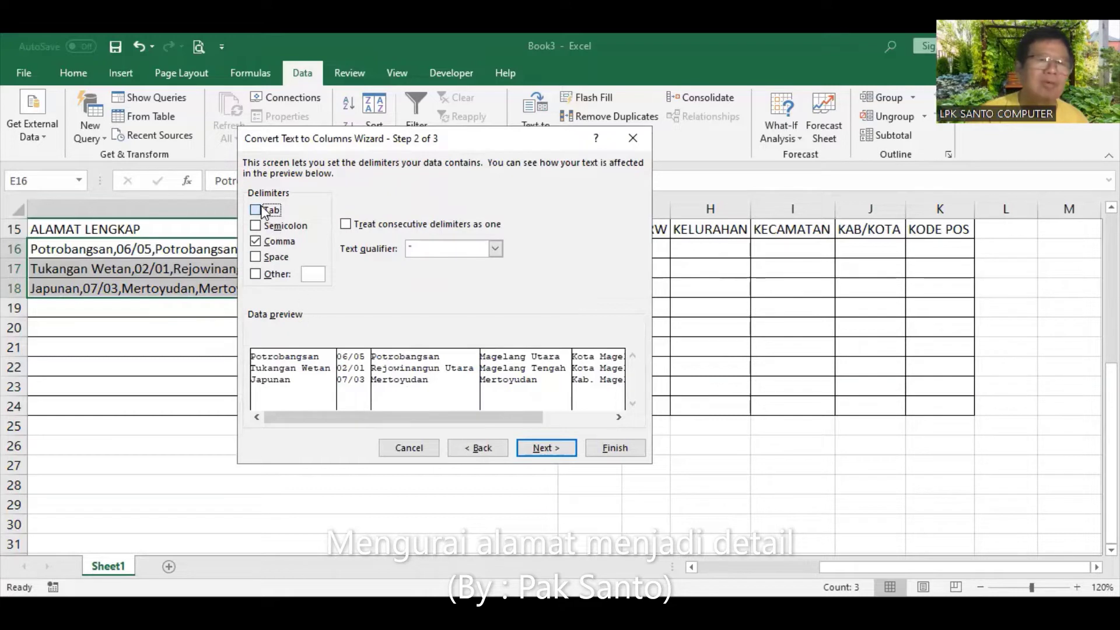
pyautogui.click(256, 242)
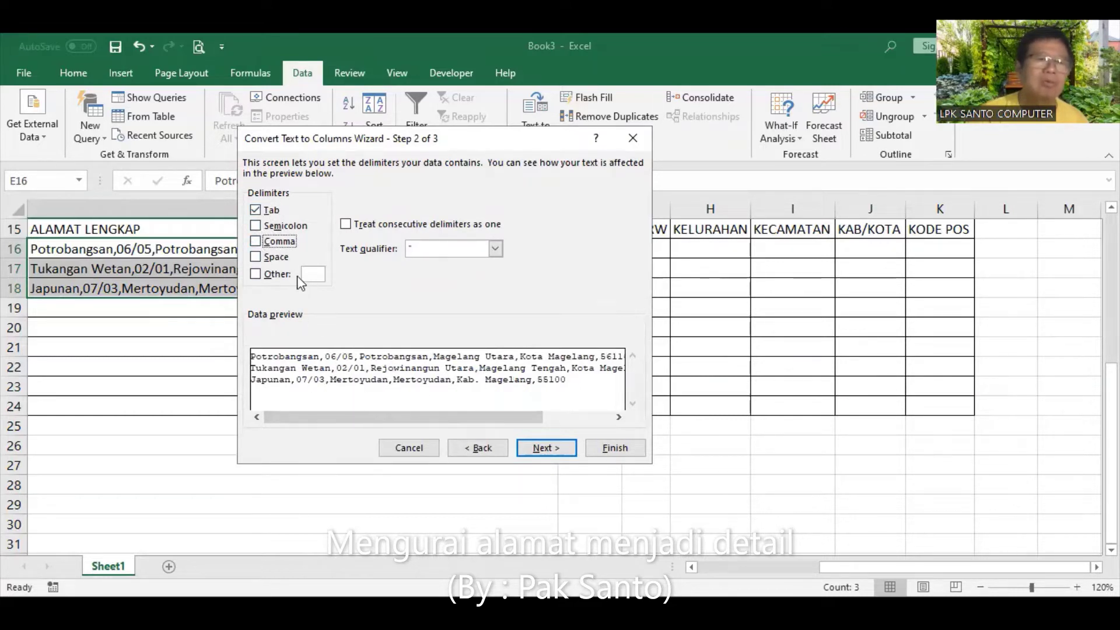
pyautogui.click(258, 244)
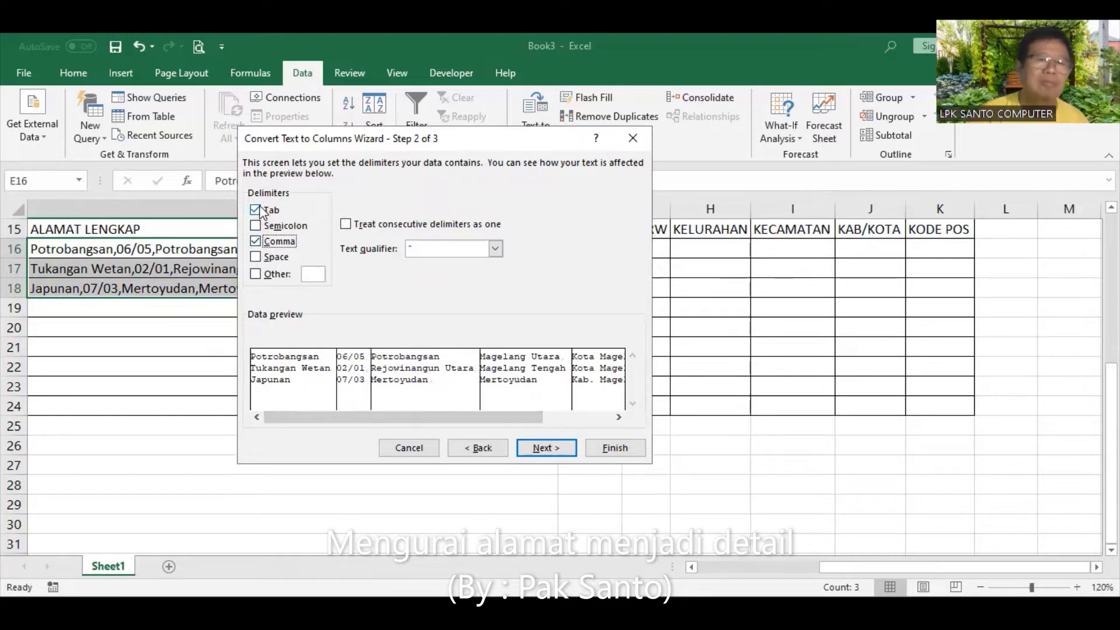
pyautogui.click(260, 211)
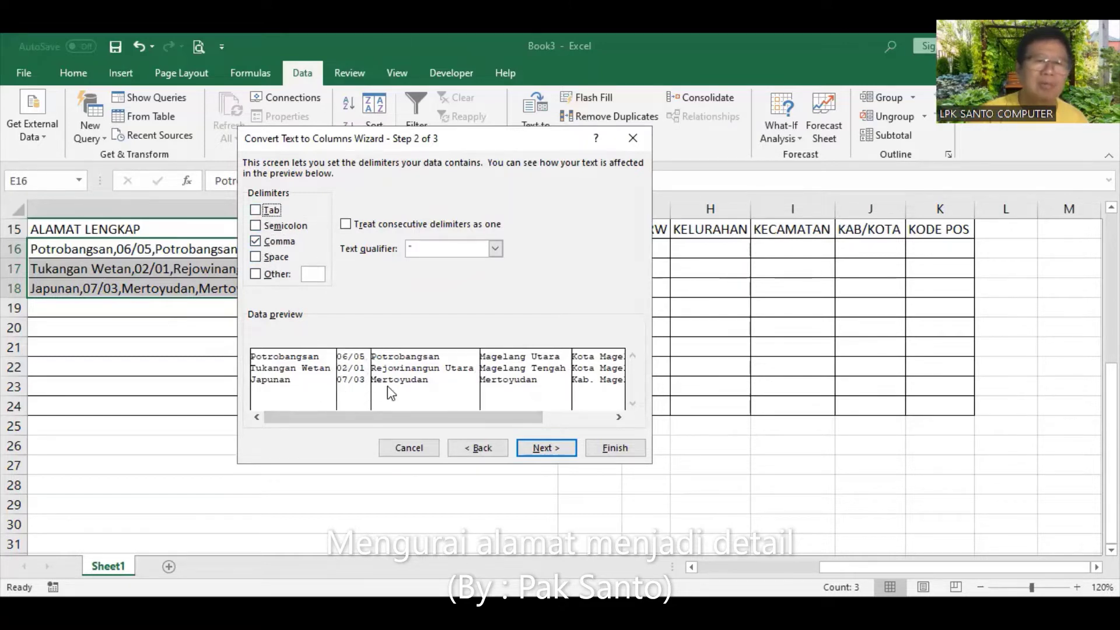
# Step: Examine the data preview across all split address columns, from the village name to the postal code
pyautogui.click(617, 418)
pyautogui.click(617, 417)
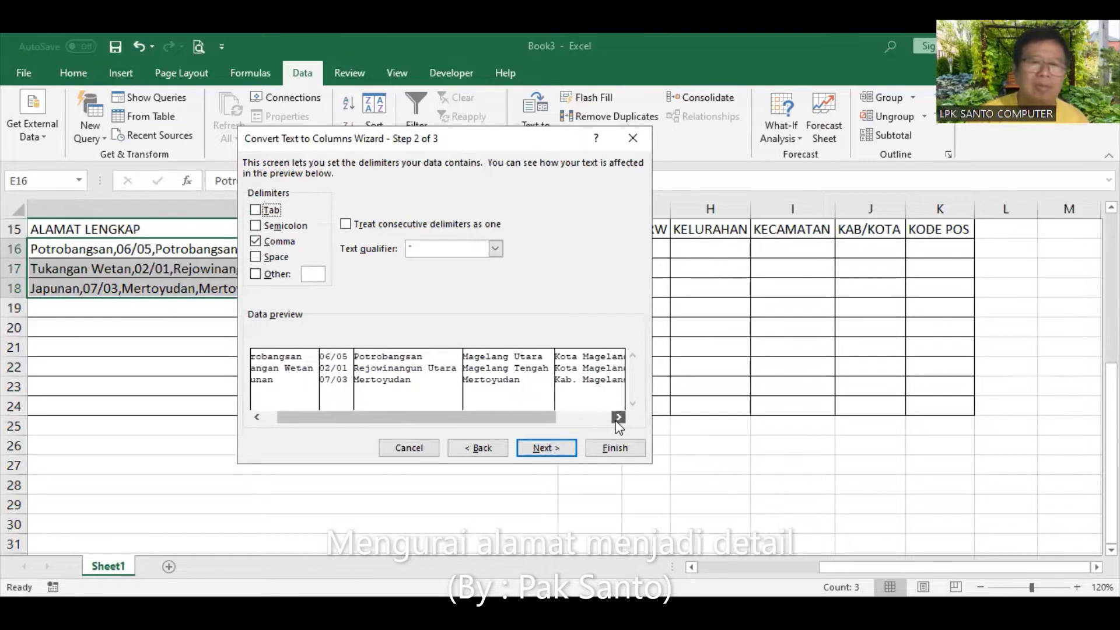
pyautogui.click(617, 418)
pyautogui.click(617, 417)
pyautogui.click(617, 417)
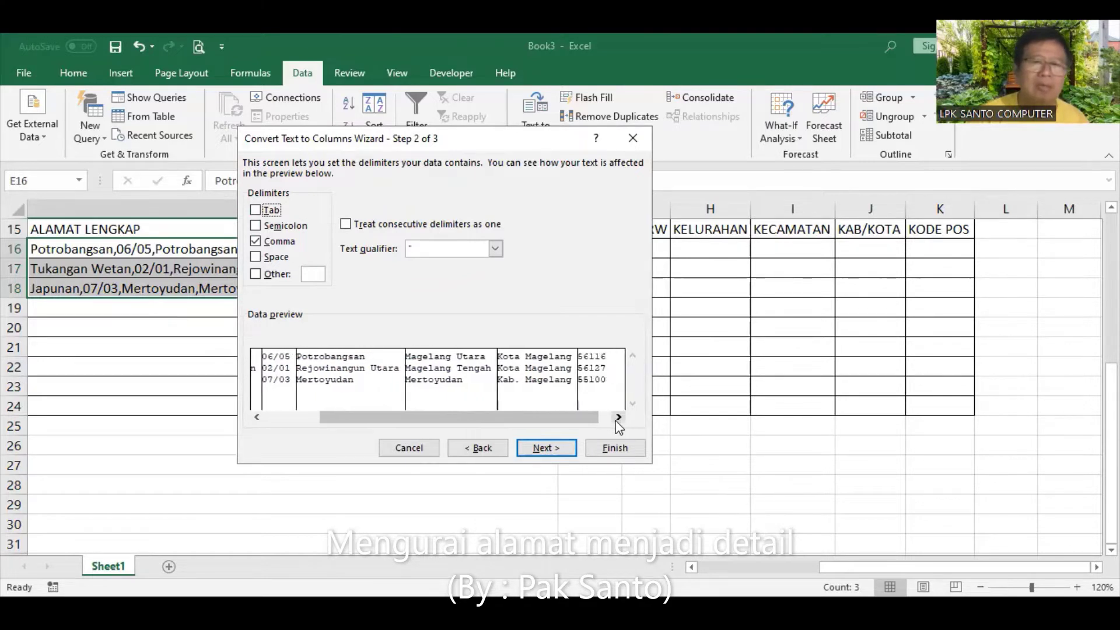
pyautogui.moveTo(446, 416); pyautogui.dragTo(397, 421)
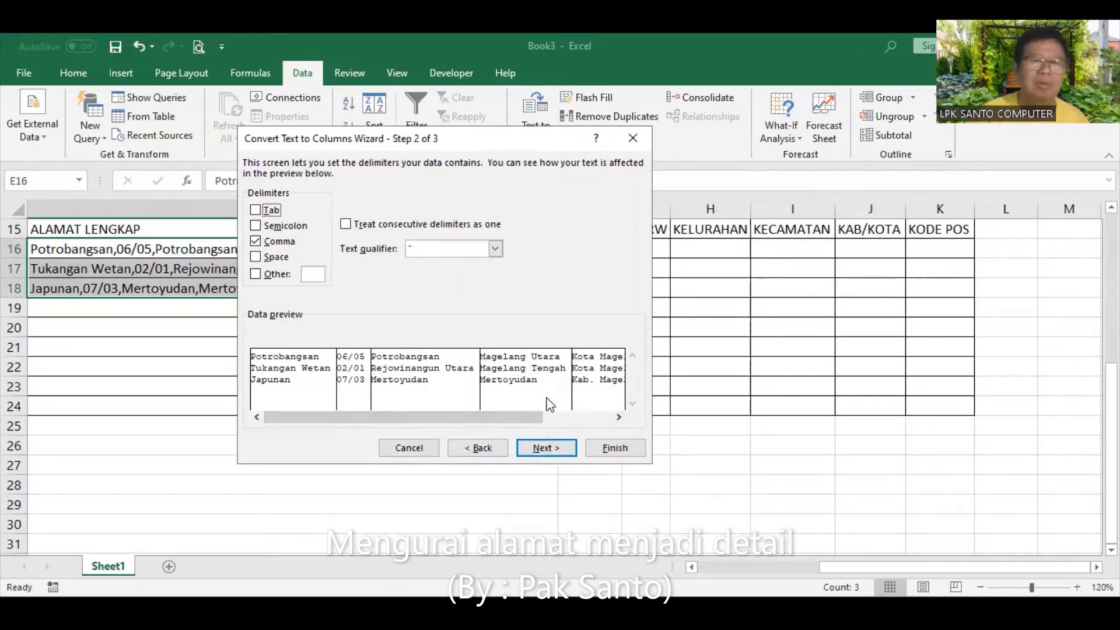
pyautogui.click(618, 419)
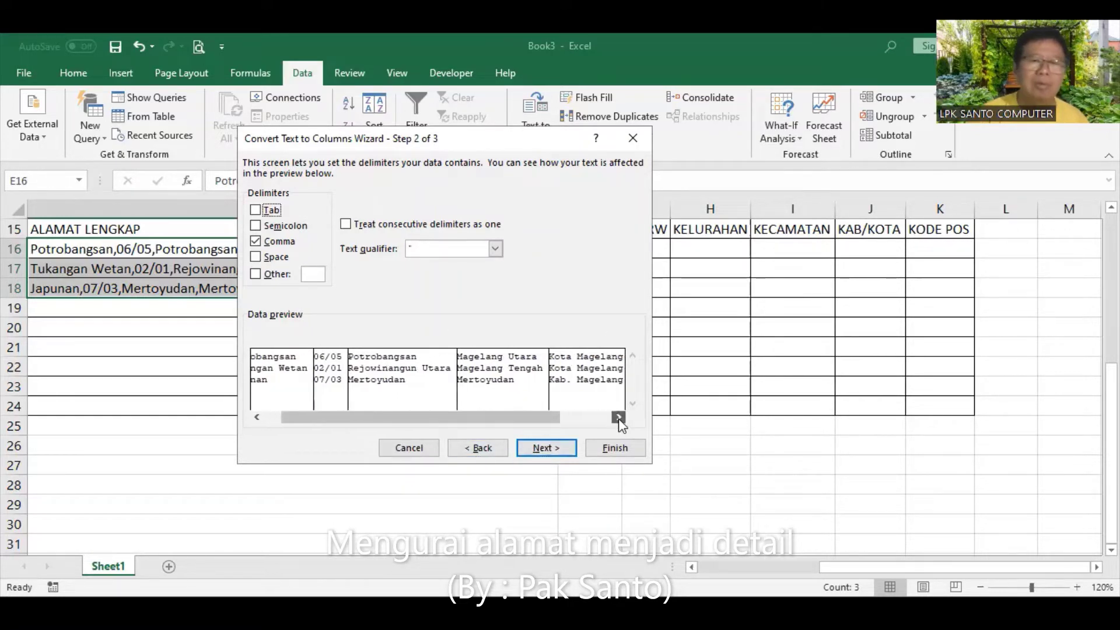
pyautogui.click(618, 418)
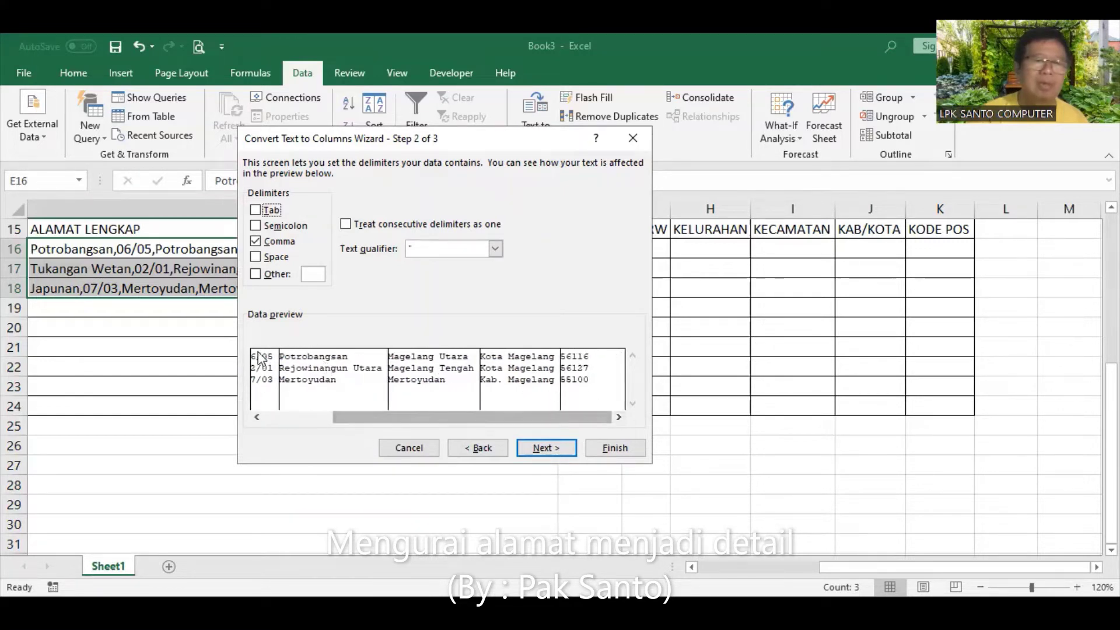
pyautogui.moveTo(464, 417); pyautogui.dragTo(315, 435)
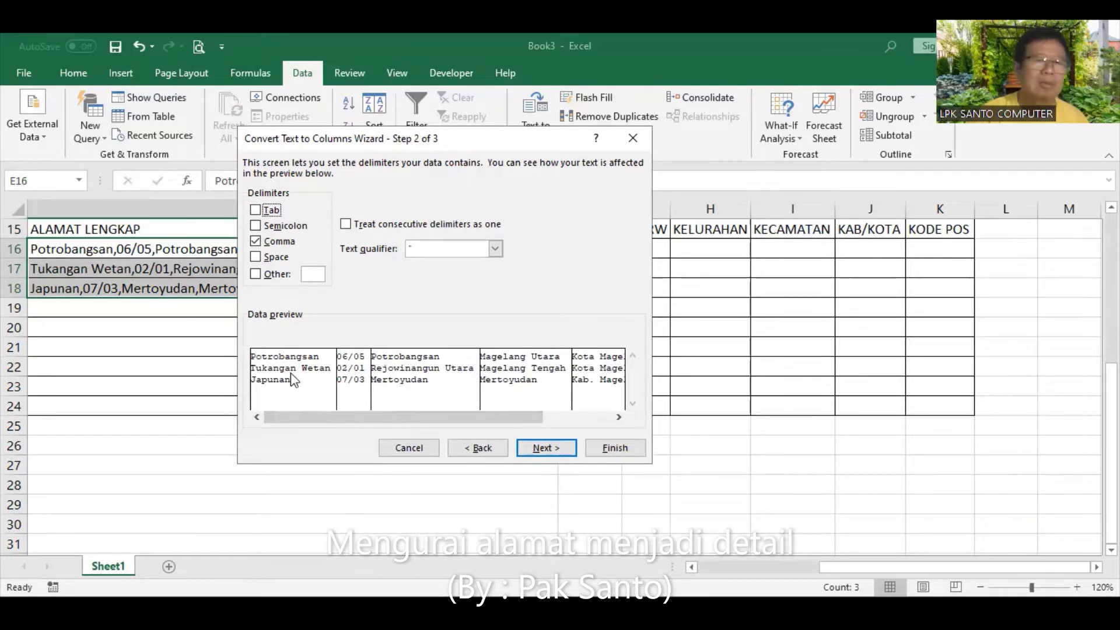
# Step: Set the destination of the split data to cell F16 and finish the conversion, allowing existing data to be replaced
pyautogui.click(550, 446)
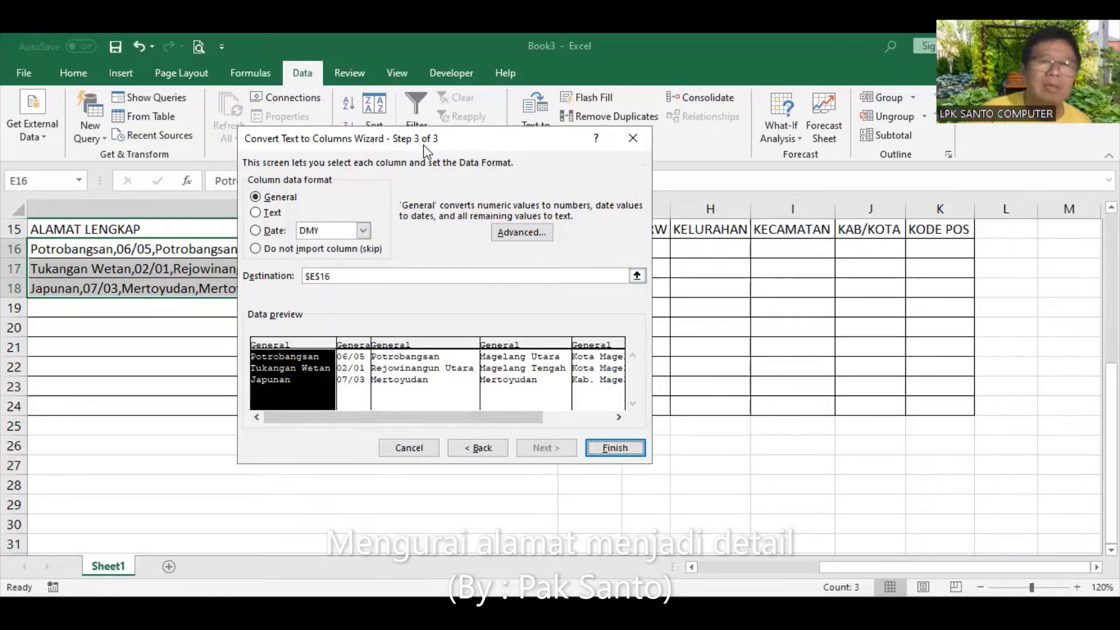
pyautogui.moveTo(427, 150); pyautogui.dragTo(347, 324)
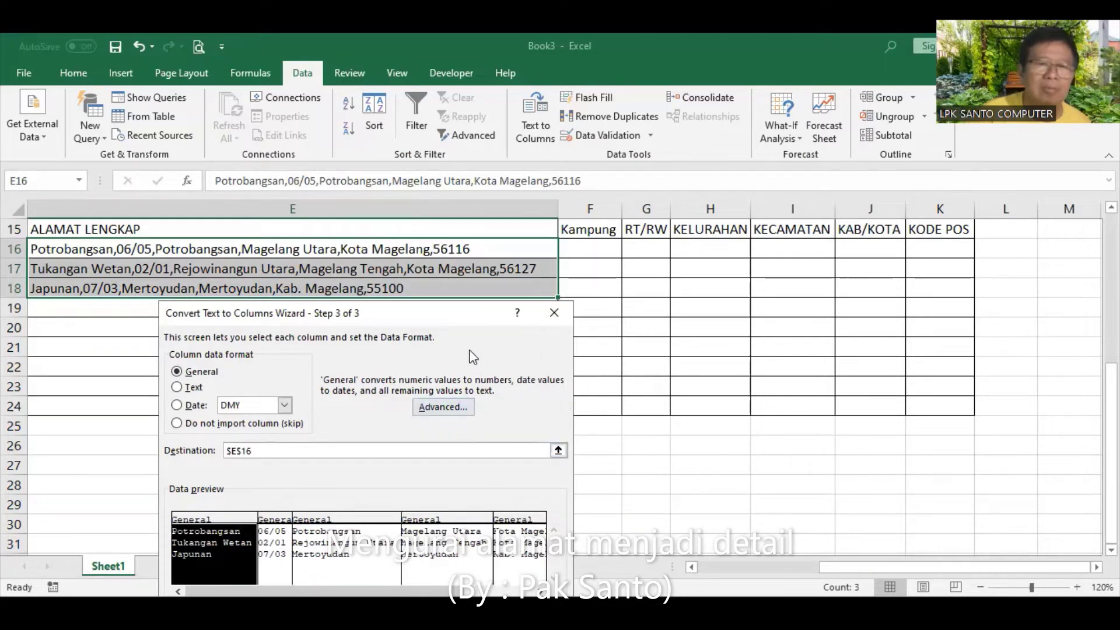
pyautogui.click(533, 365)
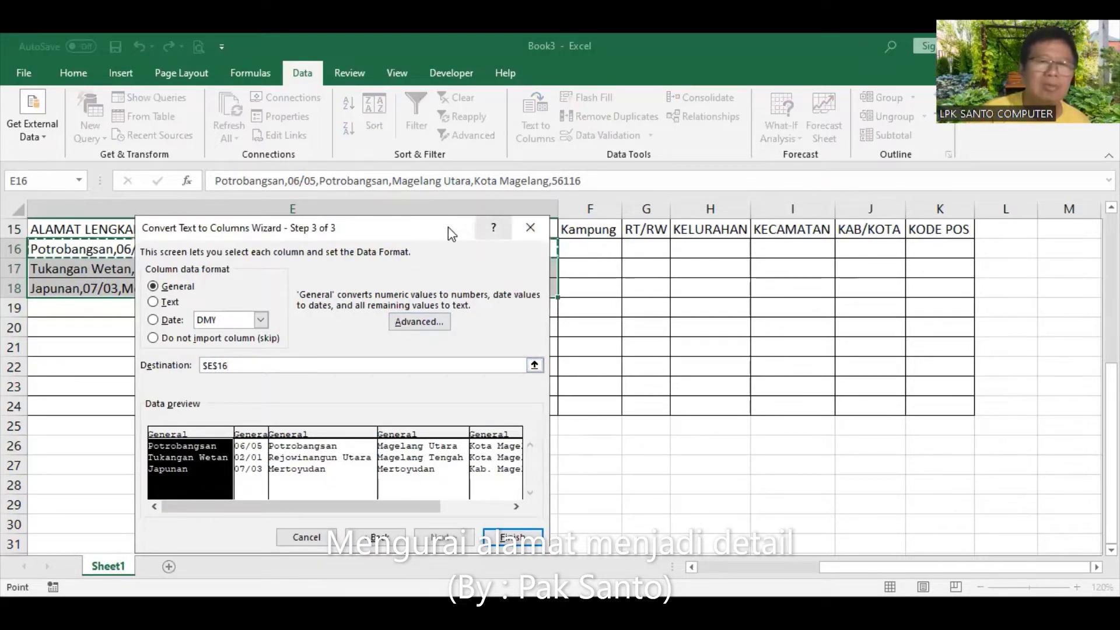
pyautogui.click(589, 249)
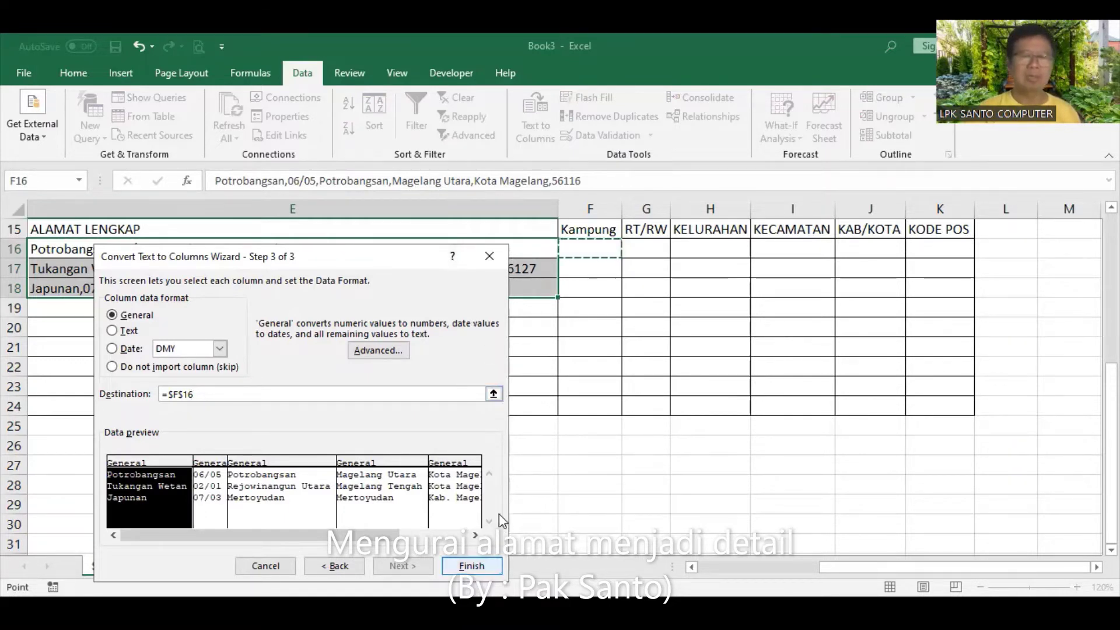
pyautogui.press('Return')
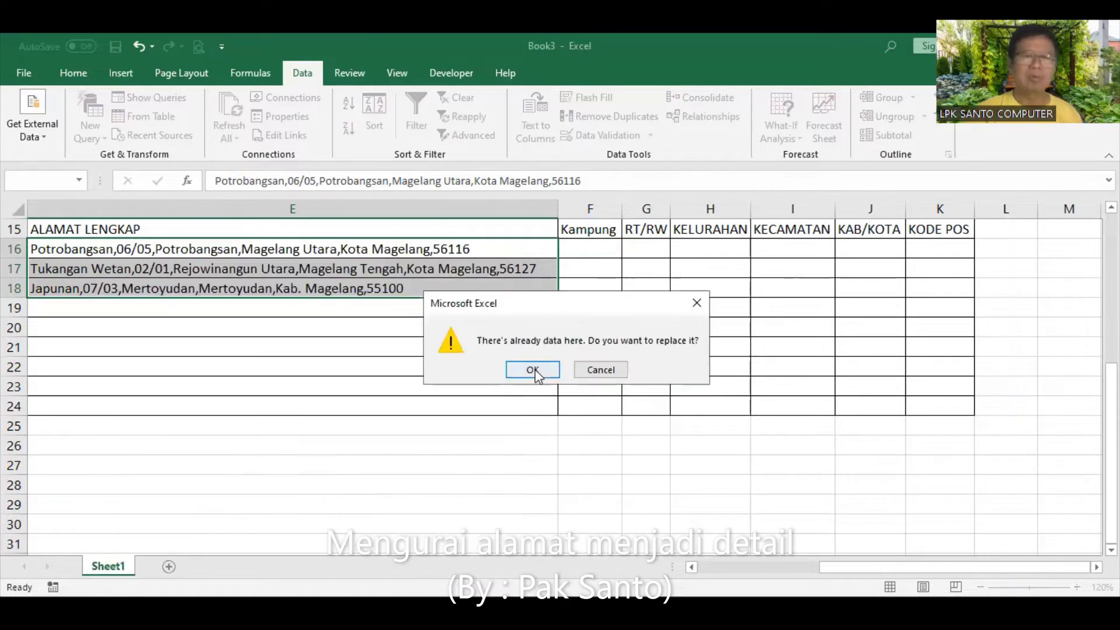
pyautogui.click(531, 368)
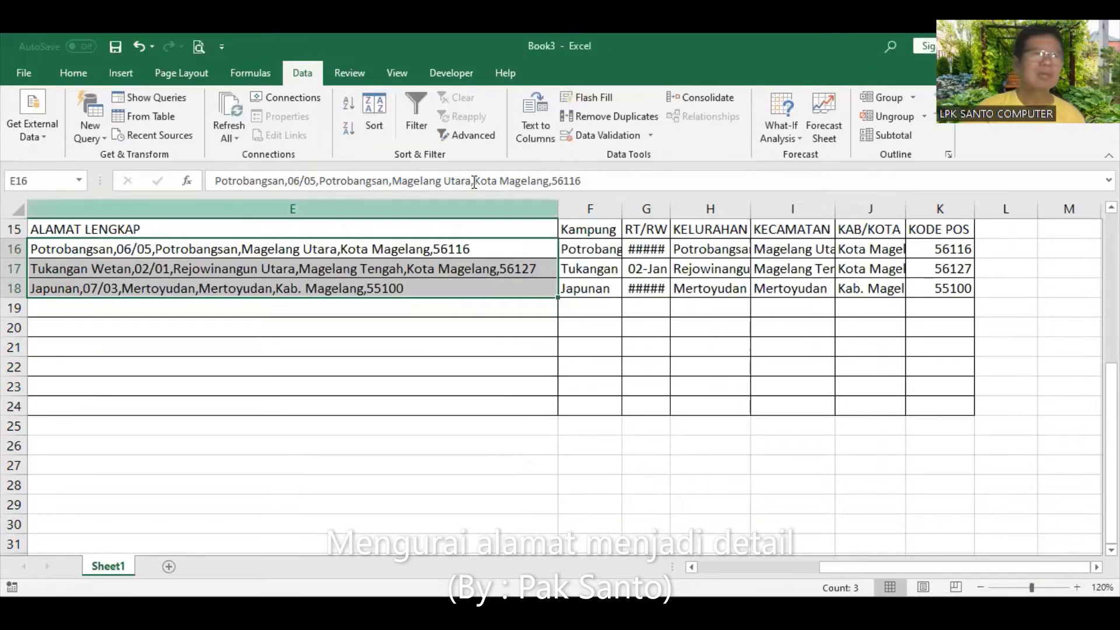
# Step: Autofit the widths of columns F through K to their contents
pyautogui.click(584, 207)
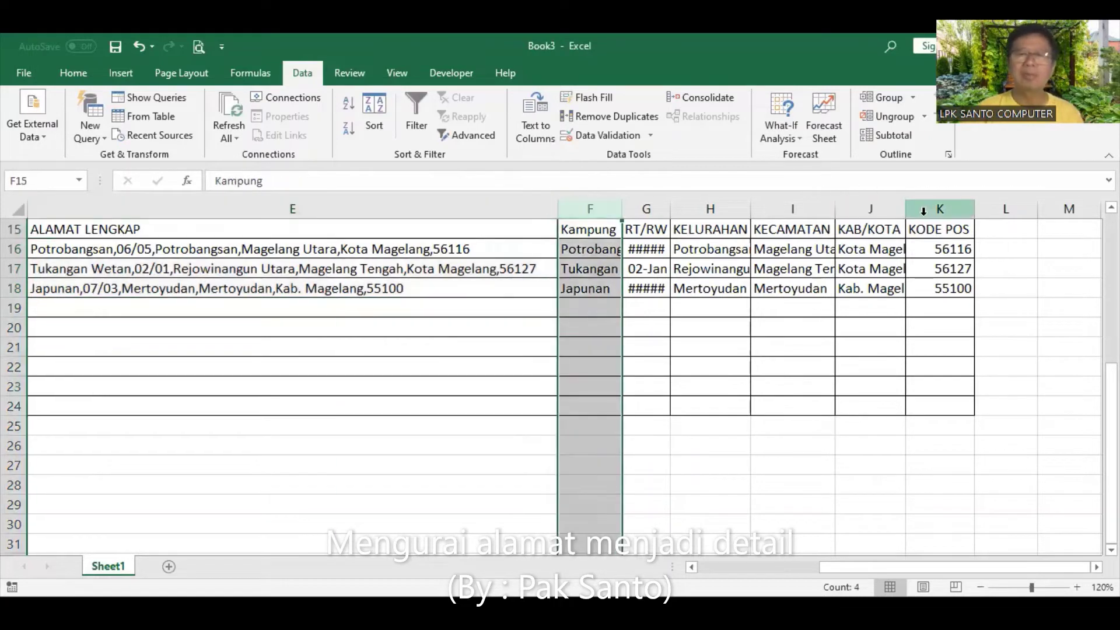
pyautogui.keyDown('shift'); pyautogui.click(943, 206); pyautogui.keyUp('shift')
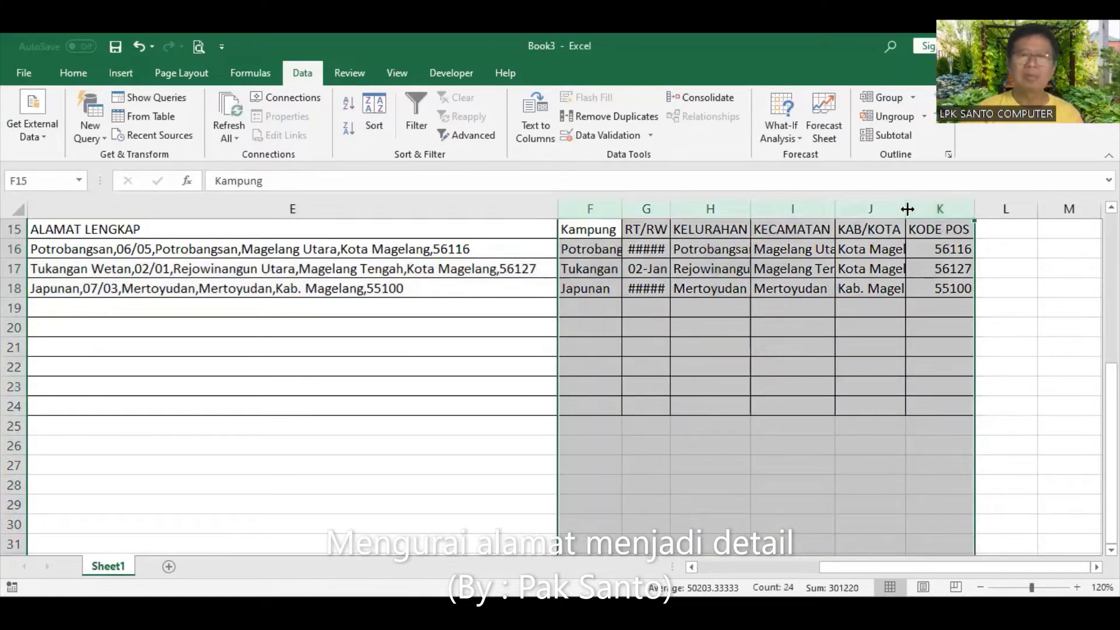
pyautogui.doubleClick(905, 208)
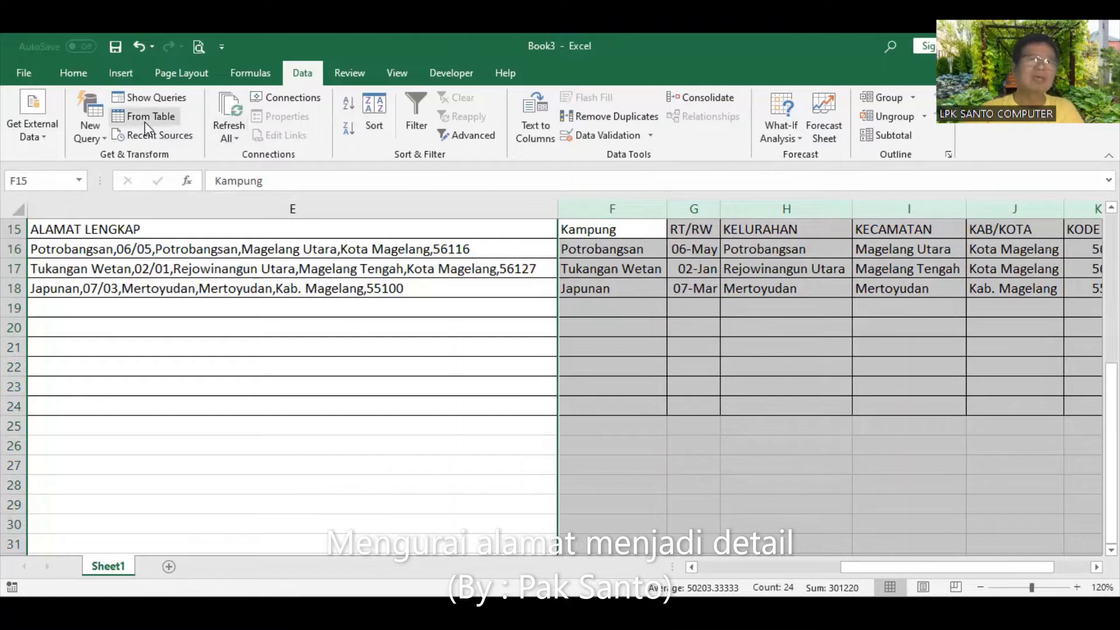
# Step: Undo the column width adjustment and the Text to Columns conversion
pyautogui.click(138, 46)
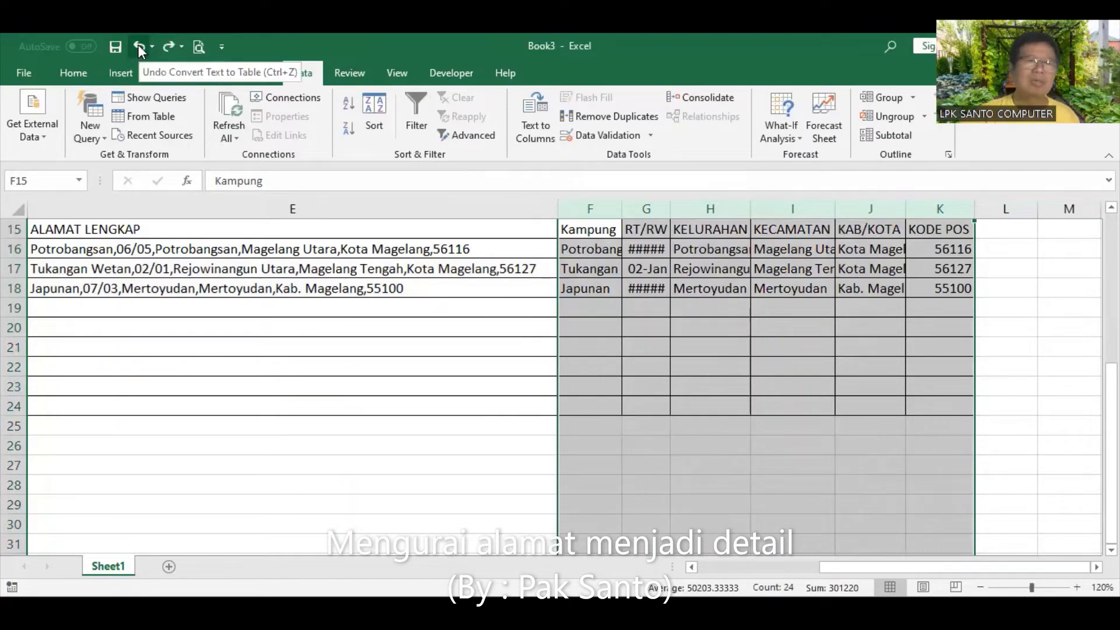
pyautogui.click(137, 47)
# Step: Format the entire RT/RW column G as Text
pyautogui.click(646, 247)
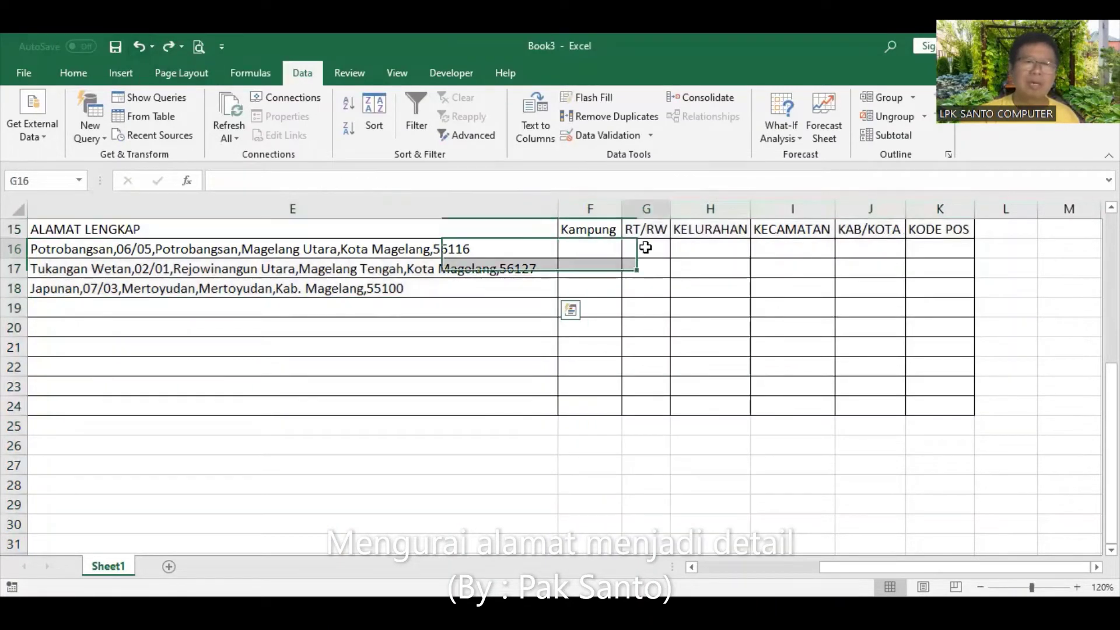
pyautogui.click(637, 209)
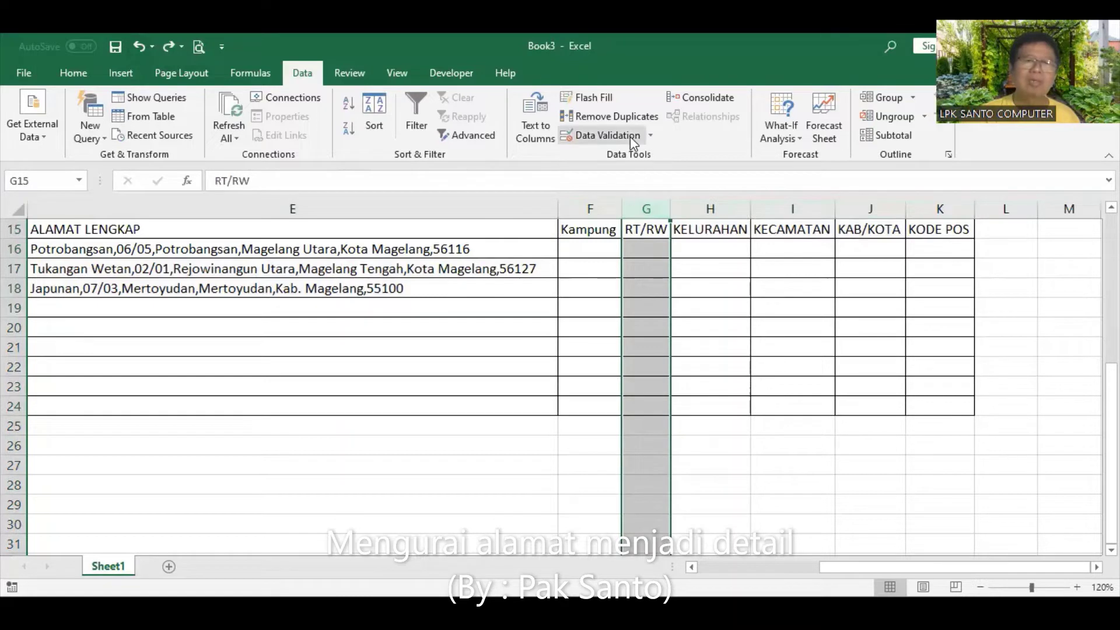
pyautogui.click(75, 74)
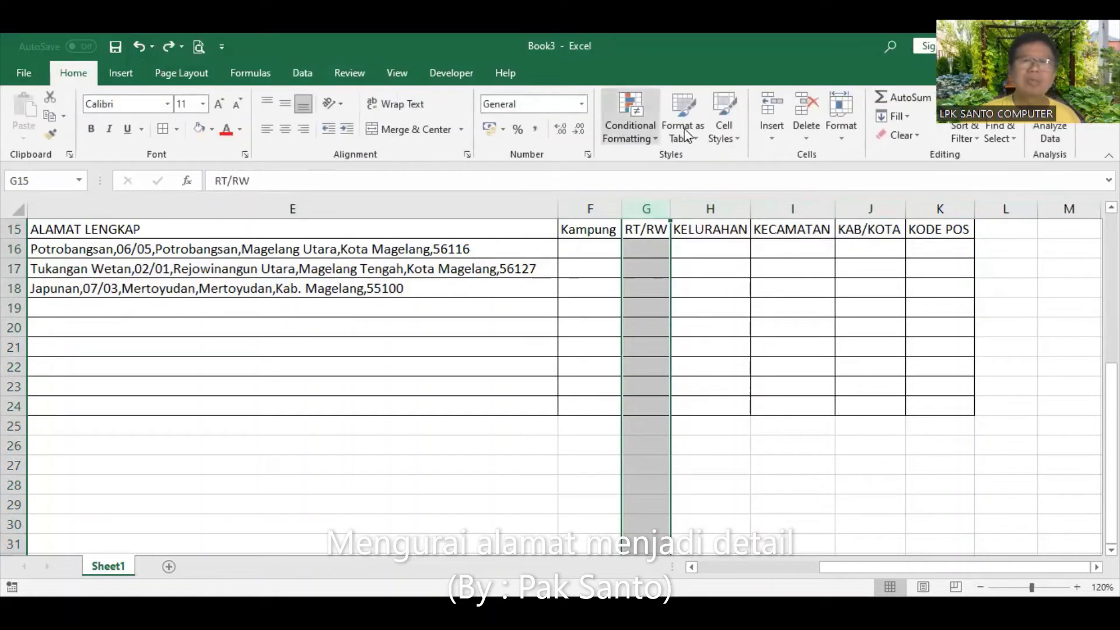
pyautogui.click(582, 103)
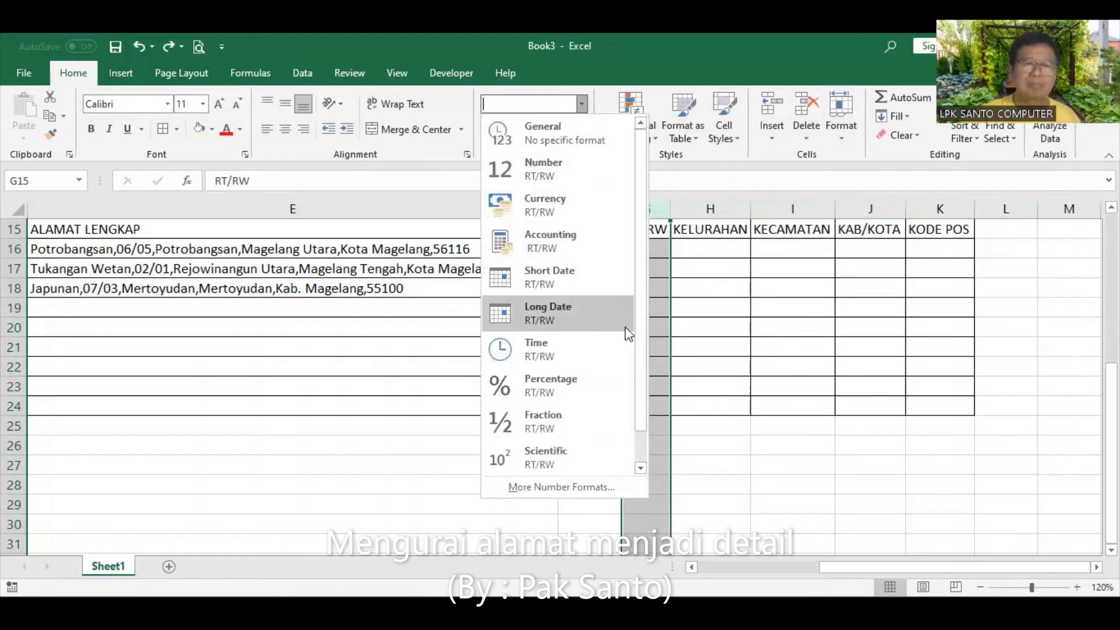
pyautogui.moveTo(637, 258); pyautogui.dragTo(630, 393)
pyautogui.click(586, 454)
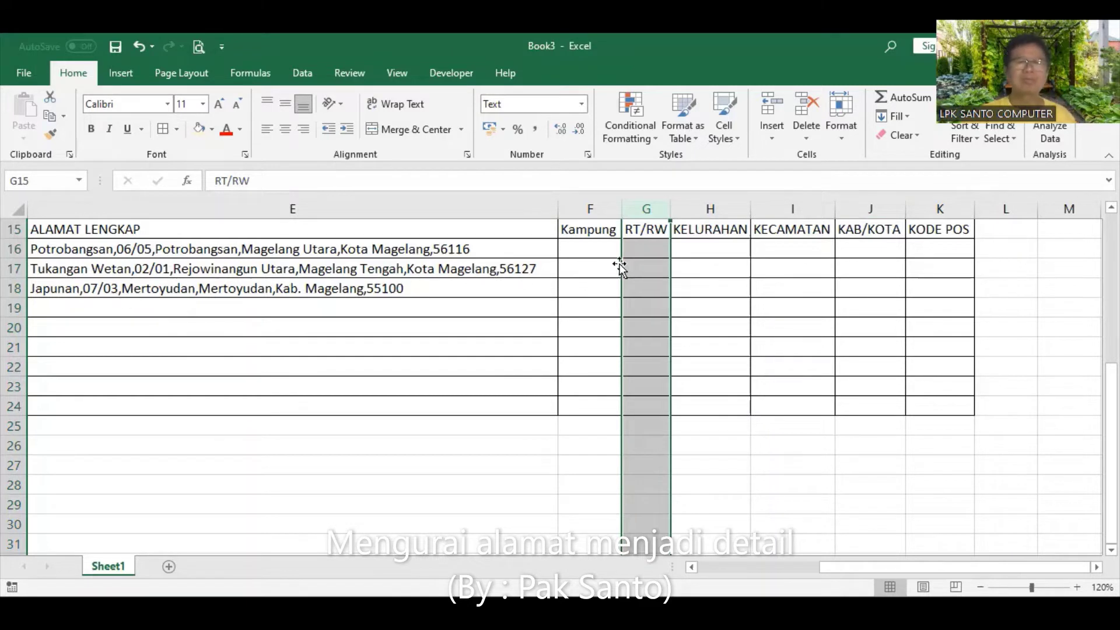
pyautogui.moveTo(583, 306); pyautogui.dragTo(561, 288)
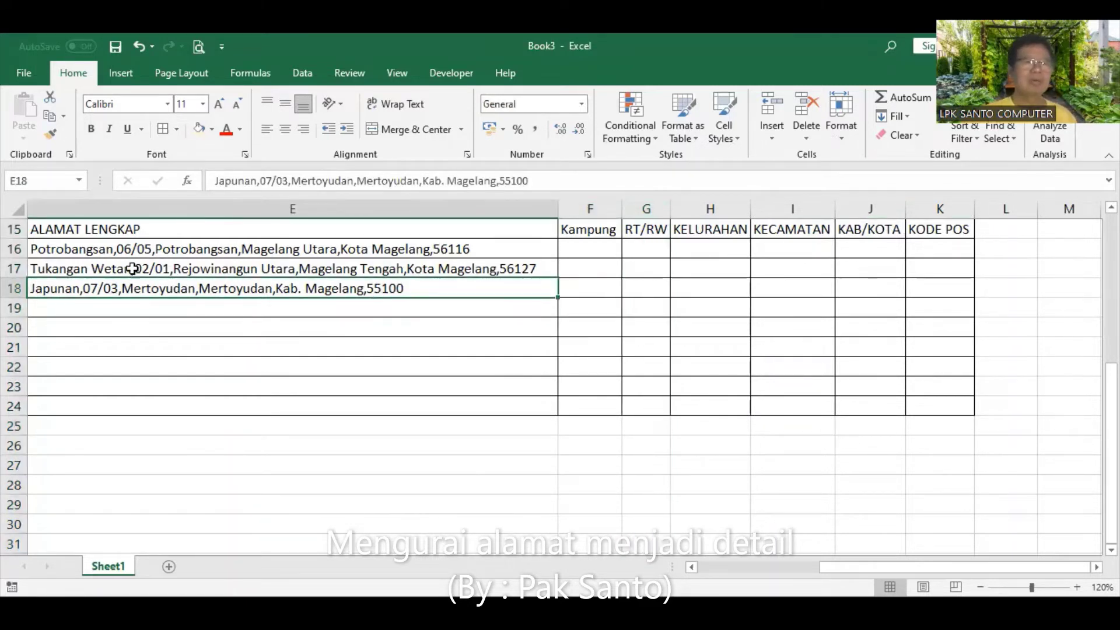
# Step: Start Text to Columns on the addresses in E16:E18 as delimited data with comma as the delimiter
pyautogui.moveTo(131, 249); pyautogui.dragTo(168, 287)
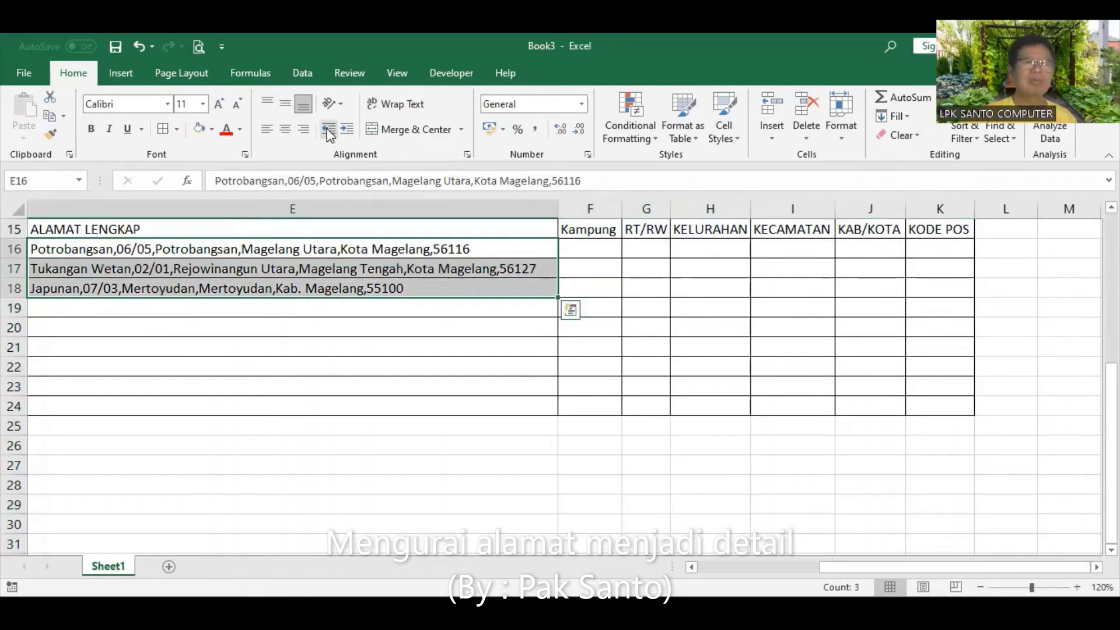
pyautogui.click(303, 74)
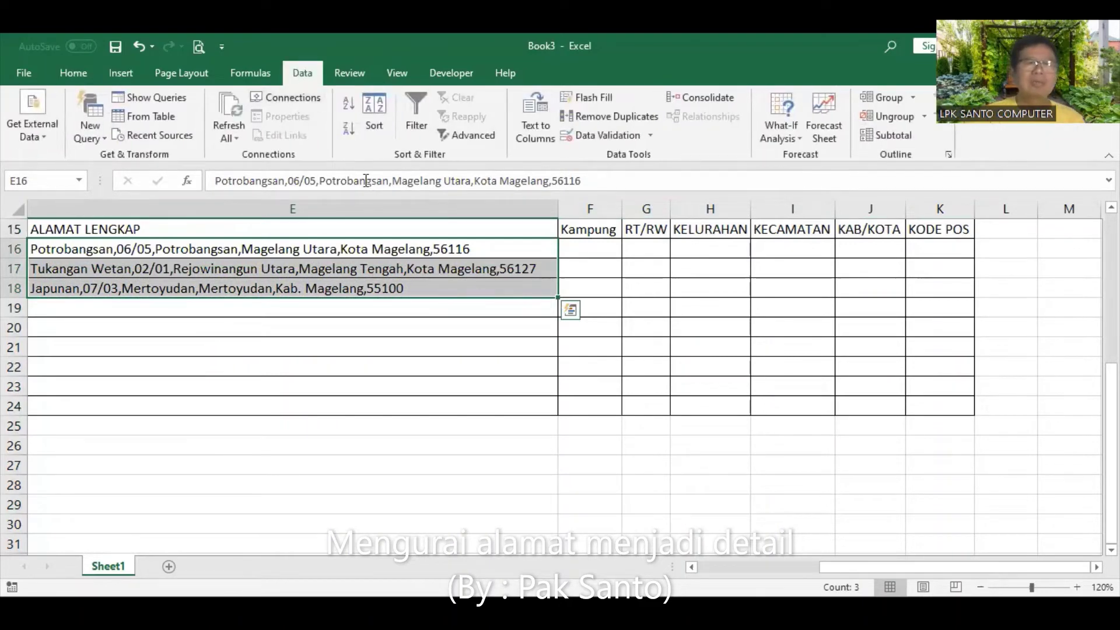
pyautogui.click(538, 100)
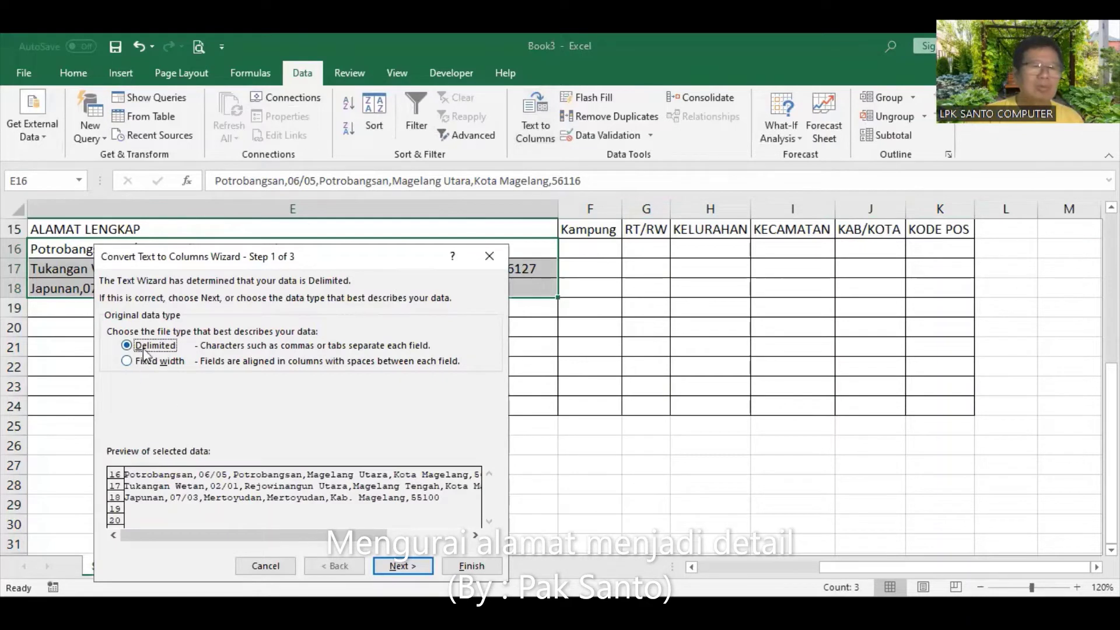
pyautogui.press('Return')
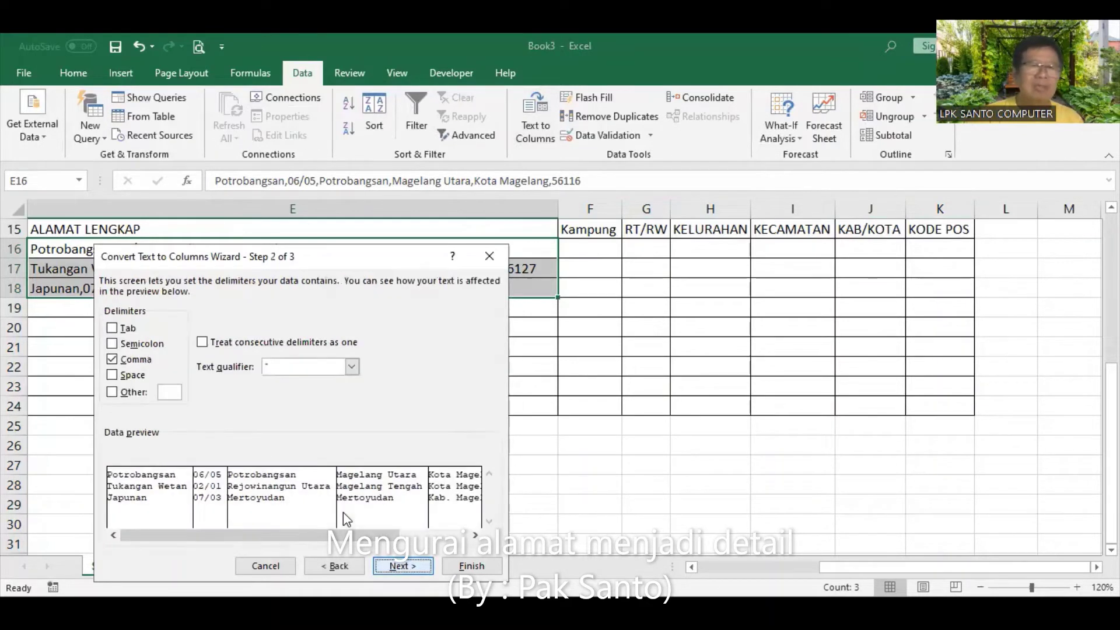
pyautogui.click(125, 361)
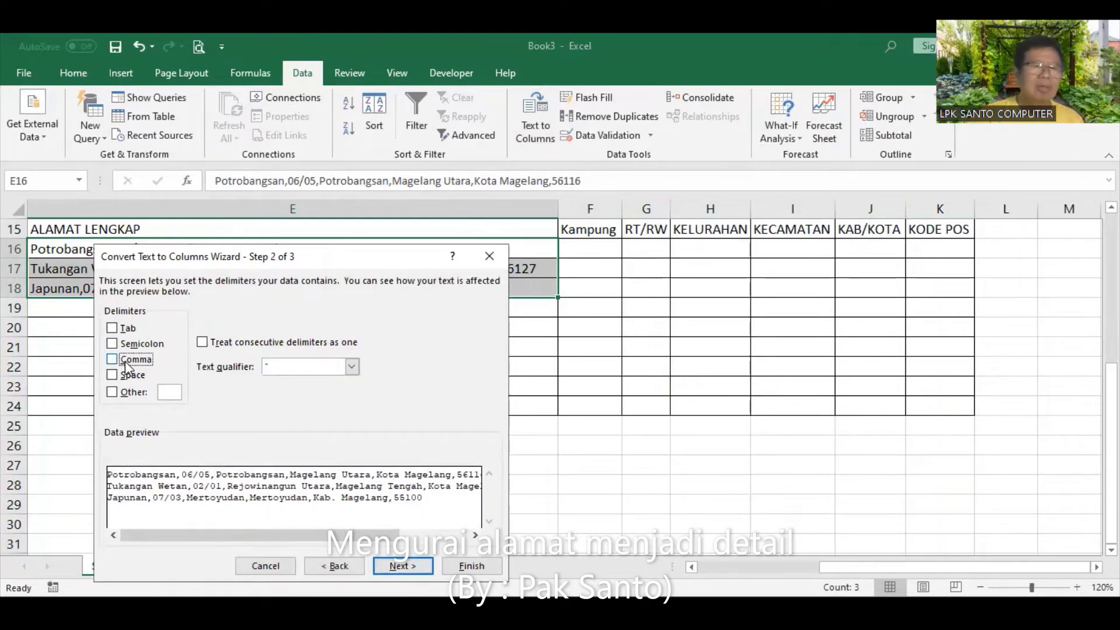
pyautogui.click(114, 360)
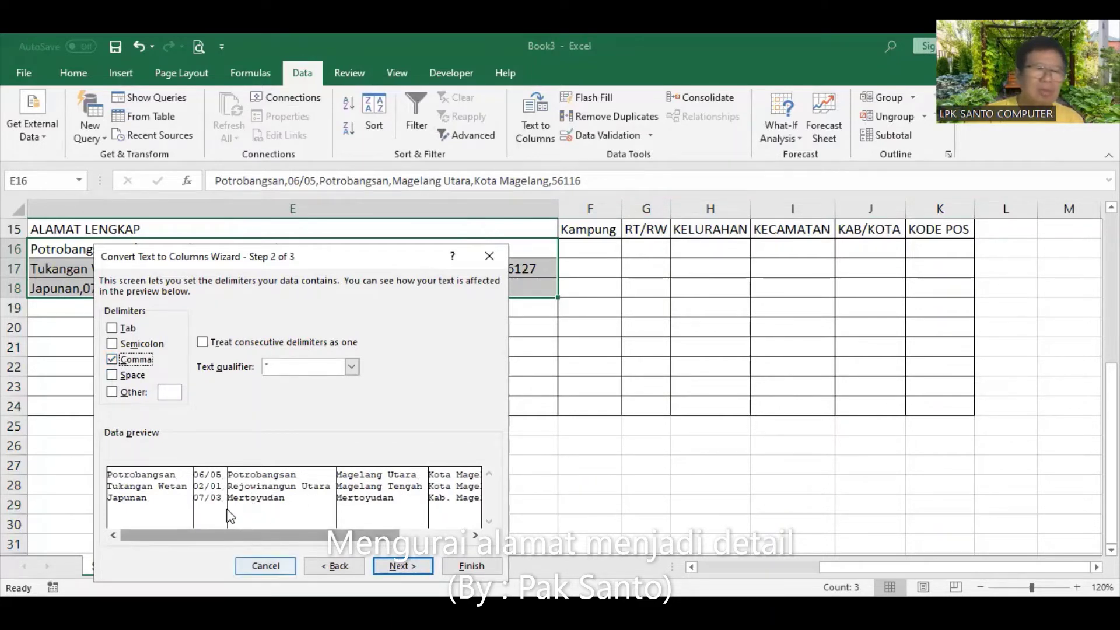
pyautogui.press('Return')
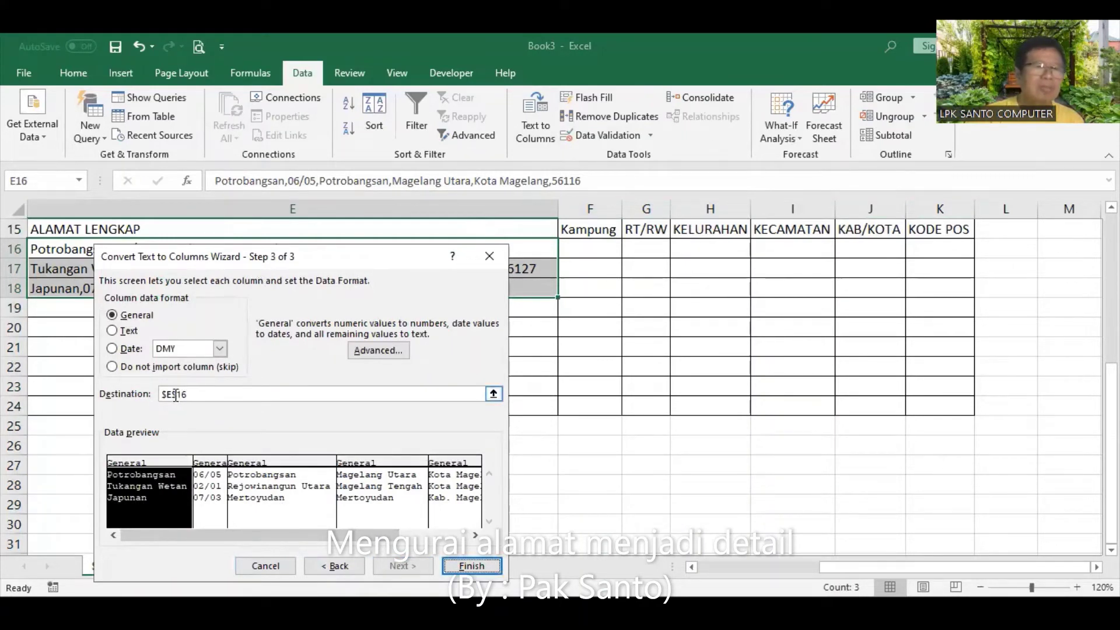
# Step: Set the first split column's data format to Text and the destination to F16, and finish the conversion, allowing existing data to be replaced
pyautogui.click(119, 330)
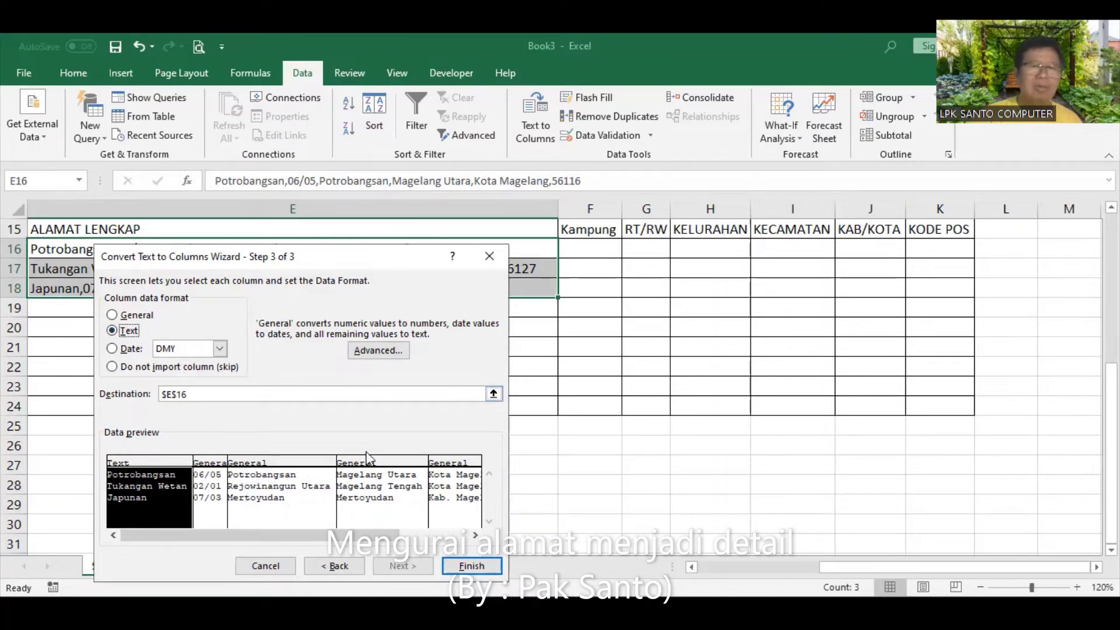
pyautogui.click(210, 400)
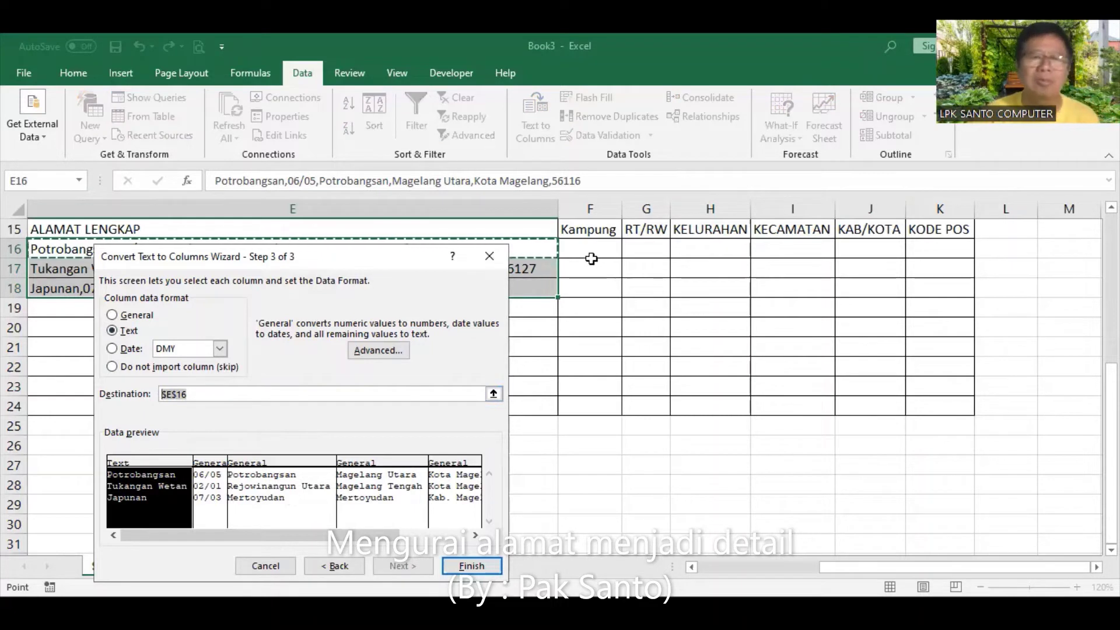
pyautogui.click(591, 258)
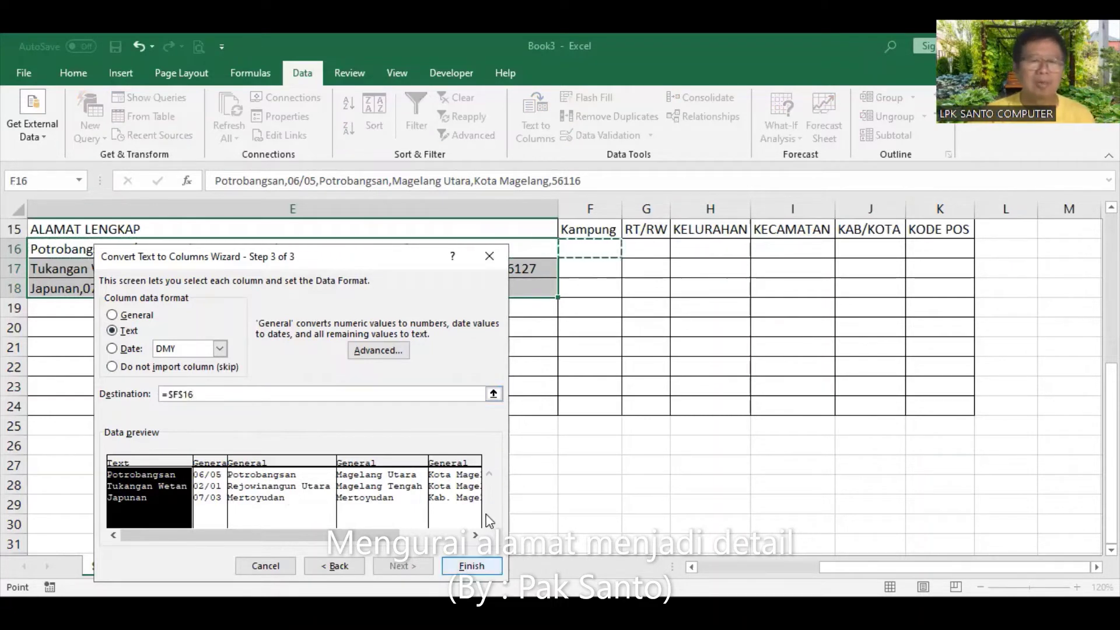
pyautogui.press('Tab')
pyautogui.press('Return')
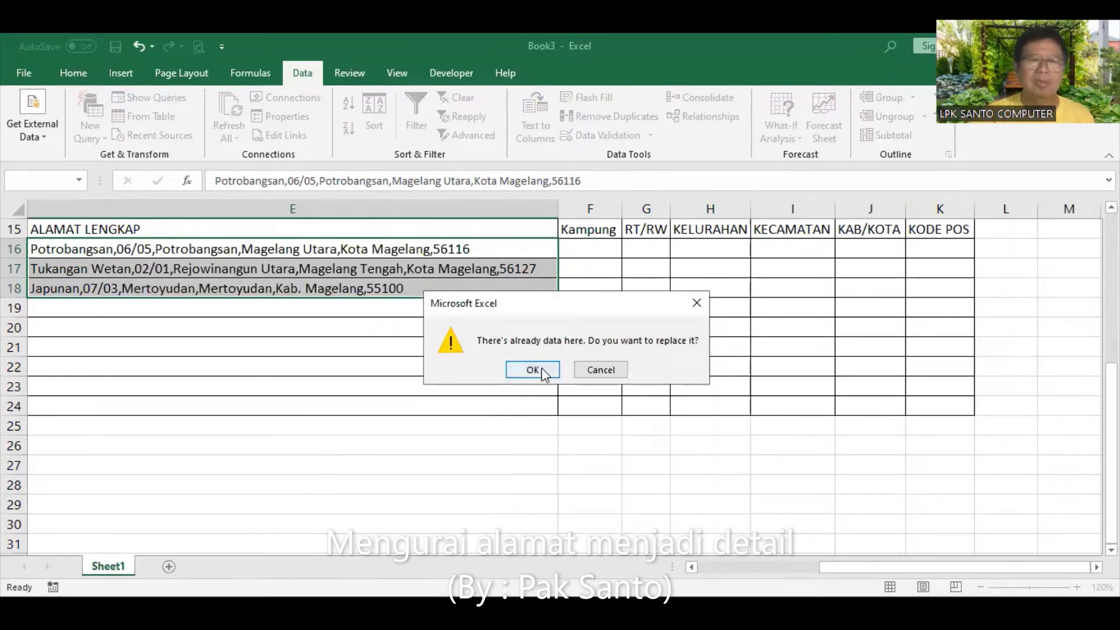
pyautogui.click(532, 369)
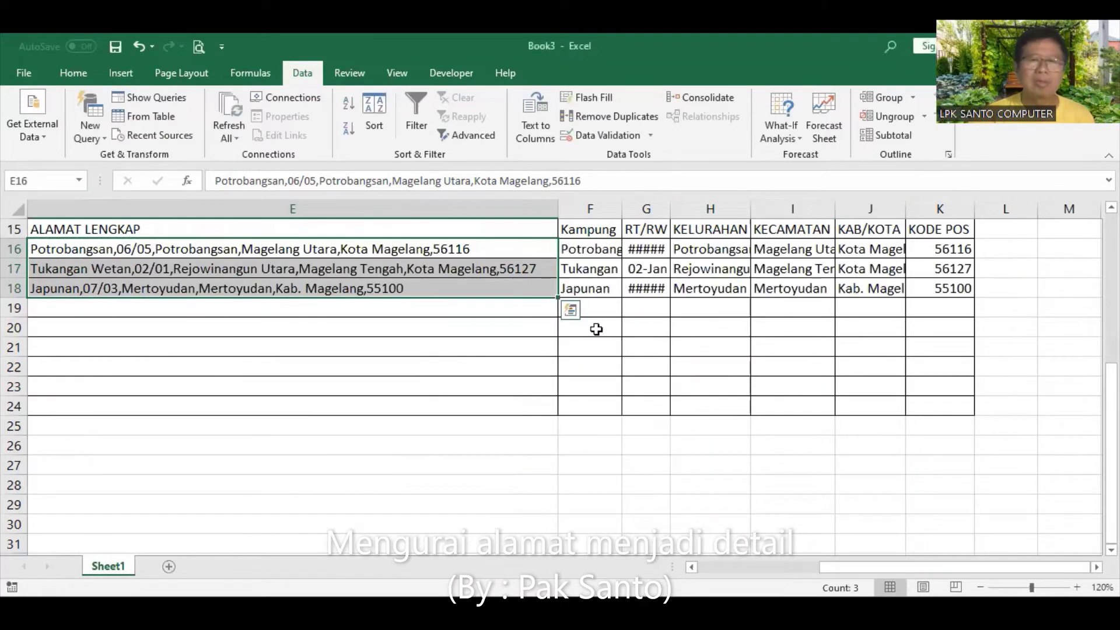
# Step: Autofit the RT/RW column G and try formatting its values in G16:G18 as Text
pyautogui.doubleClick(670, 201)
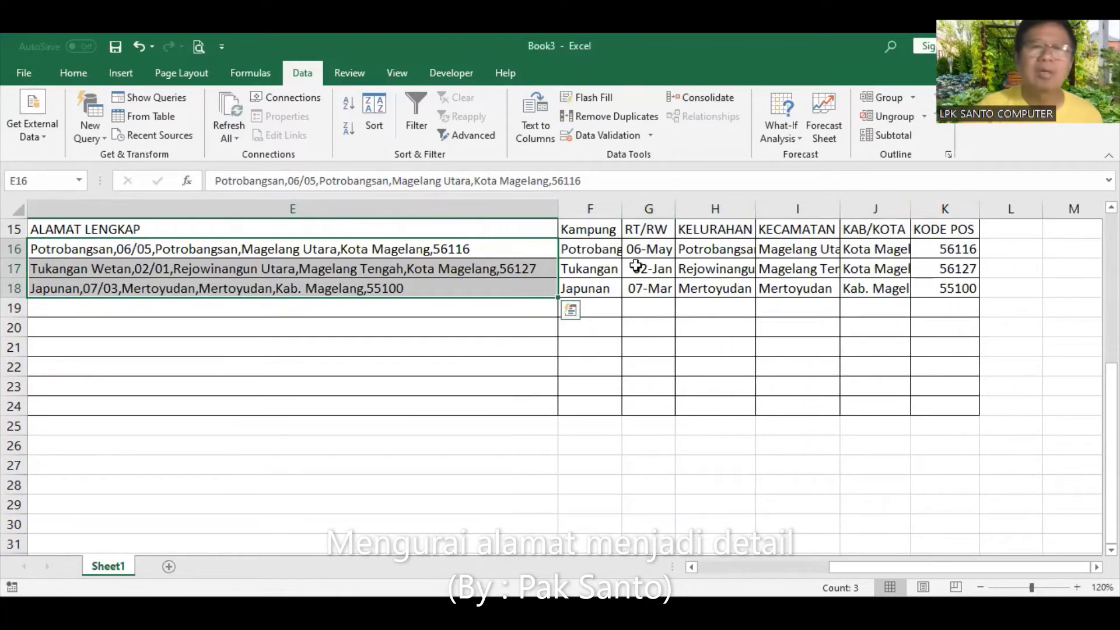
pyautogui.moveTo(646, 250); pyautogui.dragTo(641, 289)
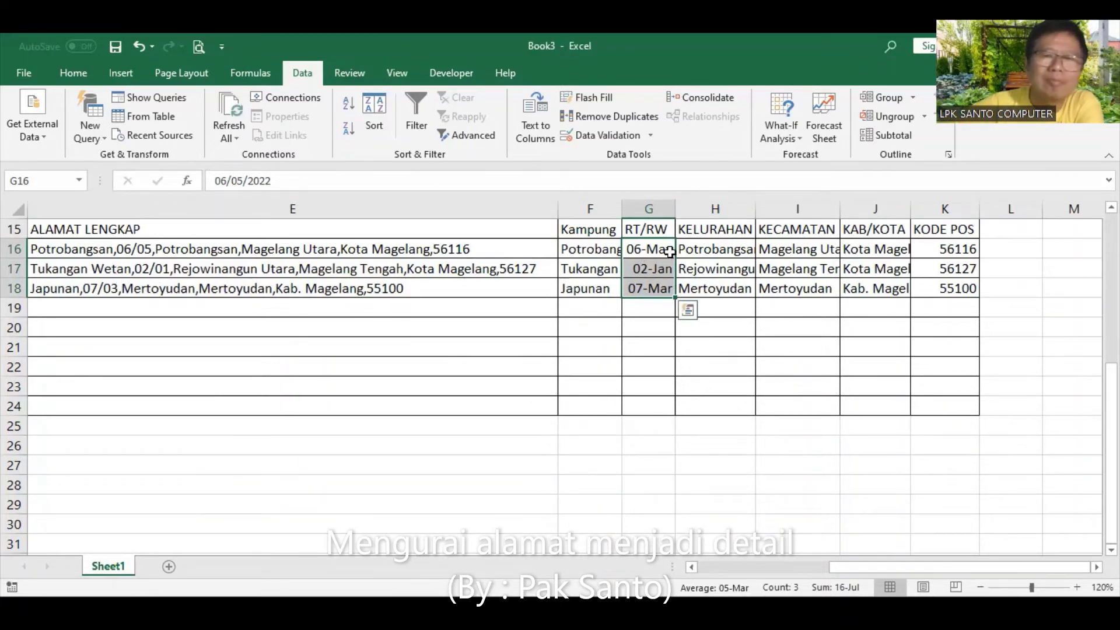
pyautogui.click(72, 68)
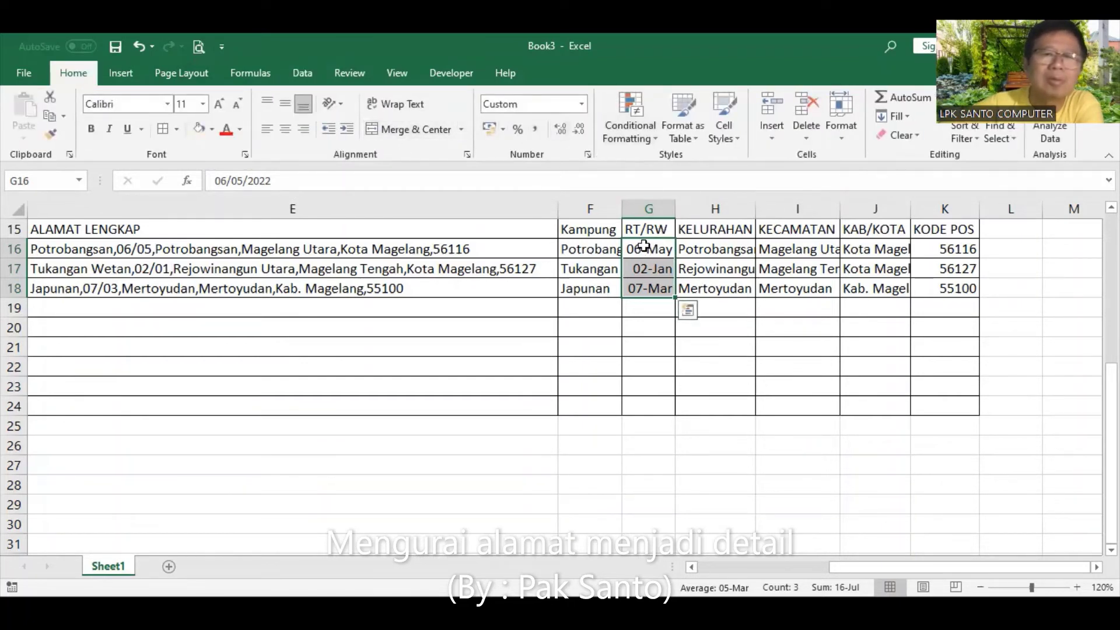
pyautogui.click(581, 103)
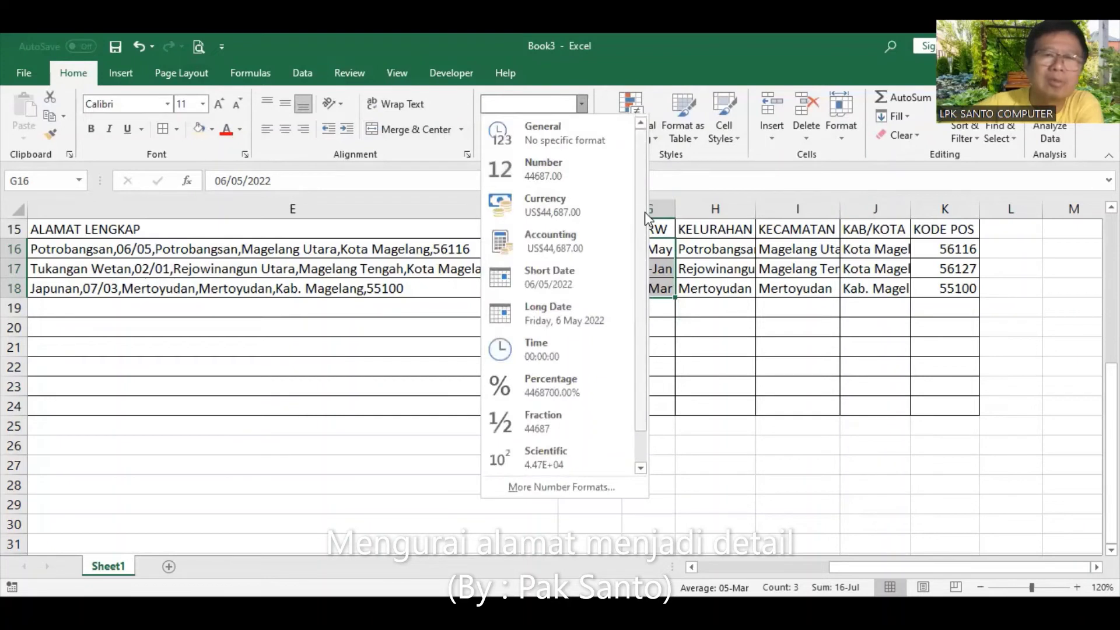
pyautogui.scroll(-1, 645, 212)
pyautogui.click(586, 454)
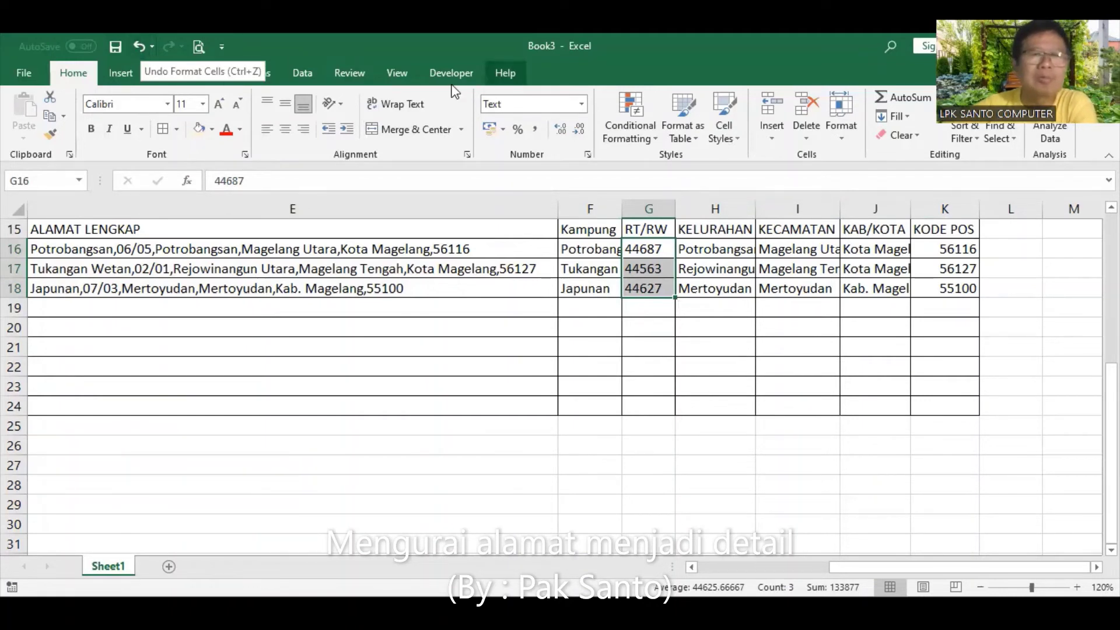
# Step: Undo the Text format of G16:G18, the column G width change and the Text to Columns conversion
pyautogui.click(139, 47)
pyautogui.click(139, 46)
pyautogui.click(140, 46)
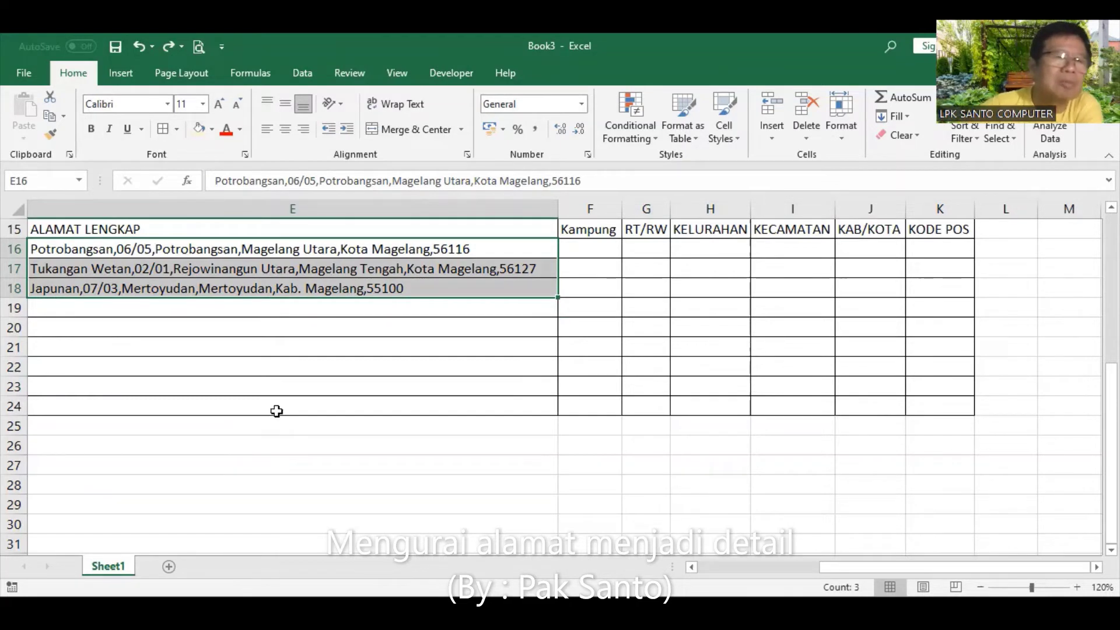
# Step: Replace all occurrences of ",0" with ",R0" in the full addresses in E16:E18
pyautogui.click(209, 286)
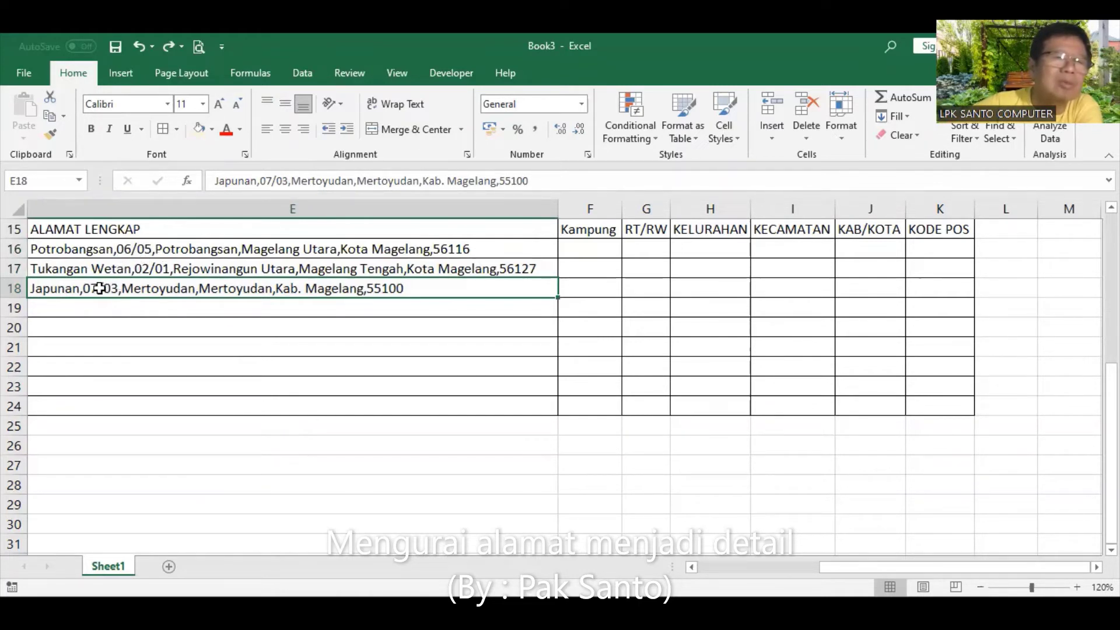
pyautogui.click(138, 250)
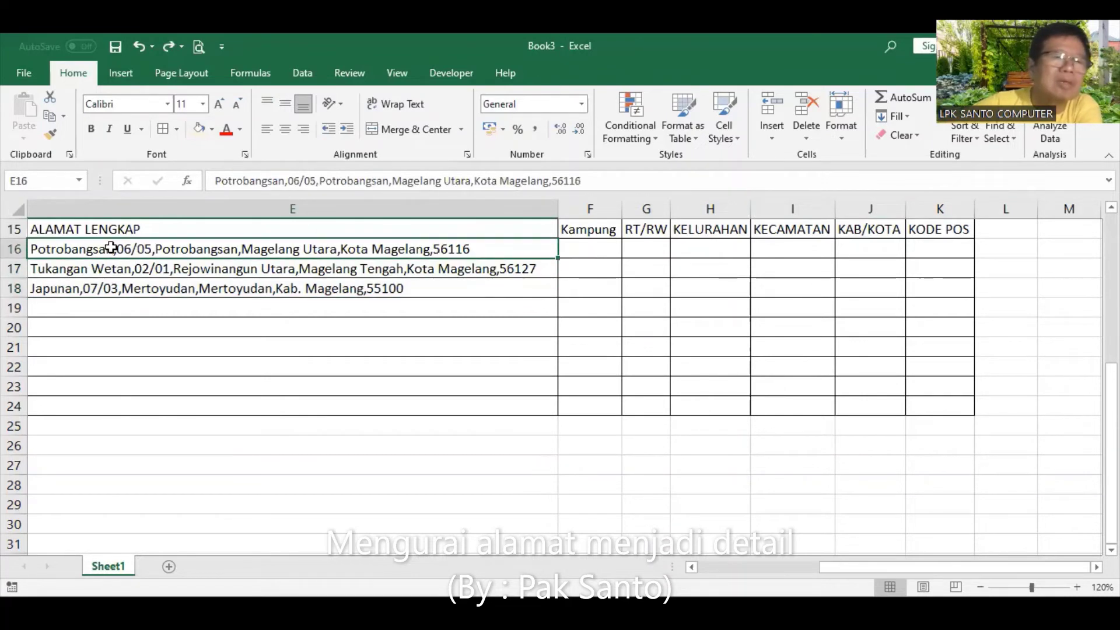
pyautogui.moveTo(148, 252); pyautogui.dragTo(154, 282)
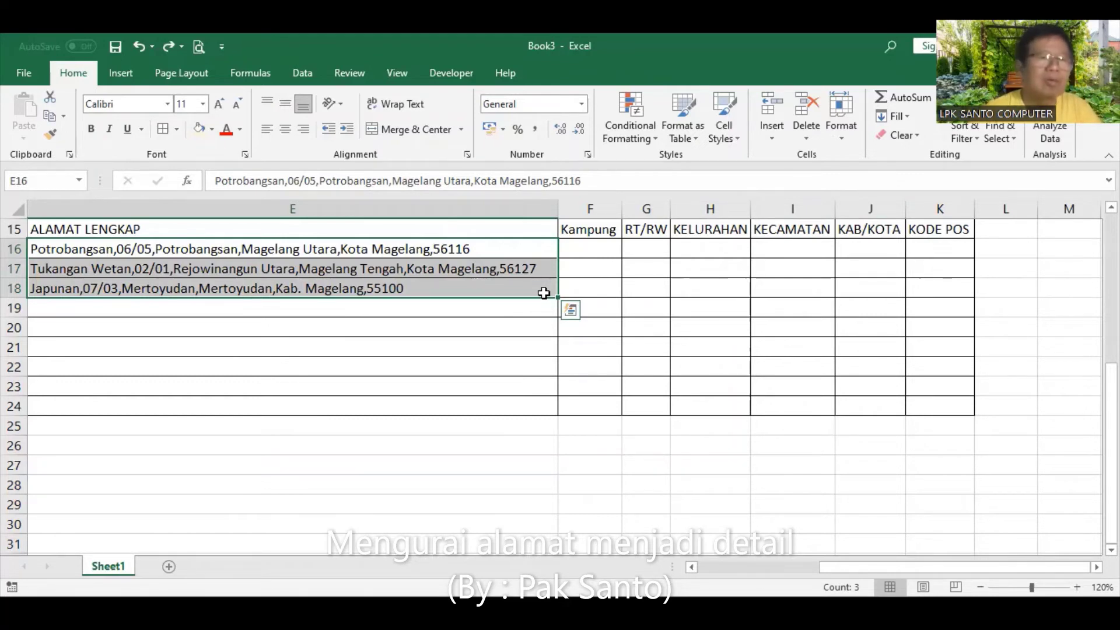
pyautogui.hotkey('ctrl', 'h')
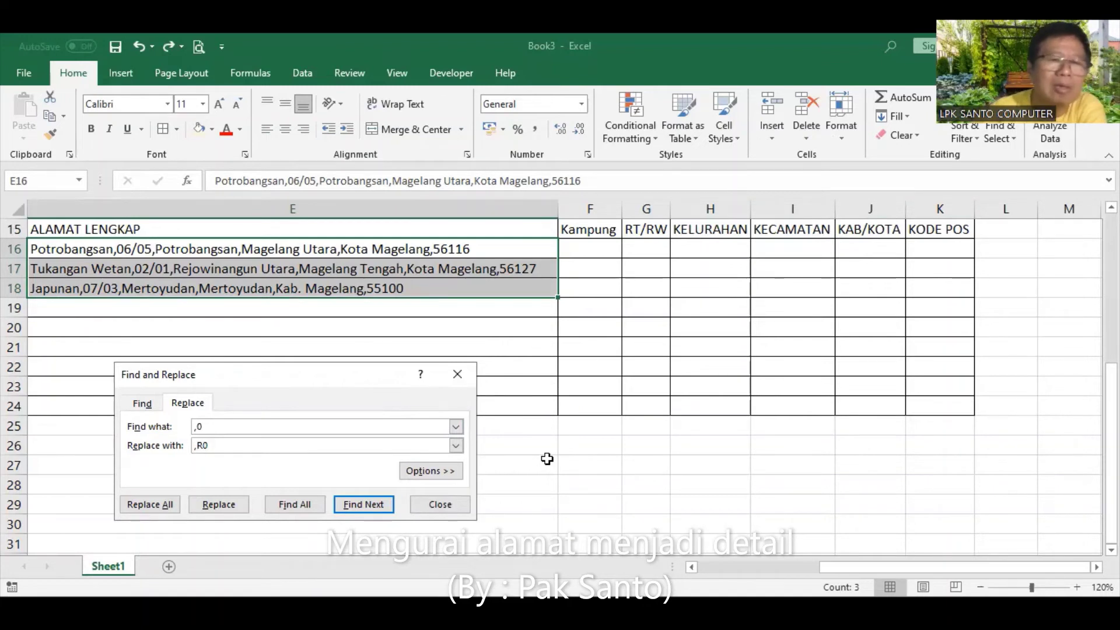
pyautogui.click(150, 504)
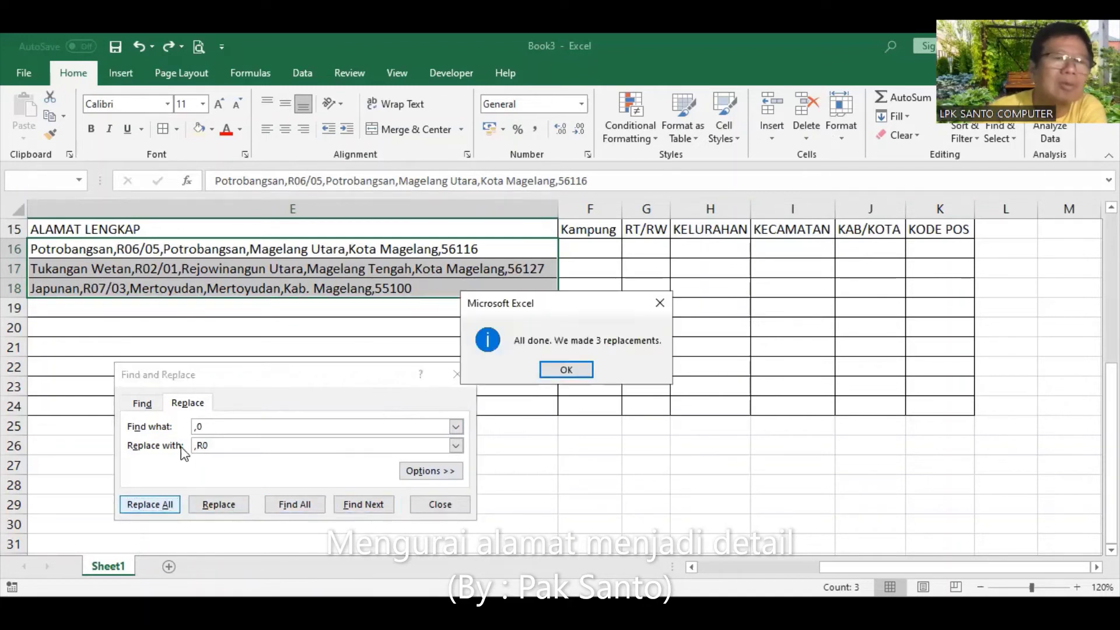
pyautogui.click(568, 369)
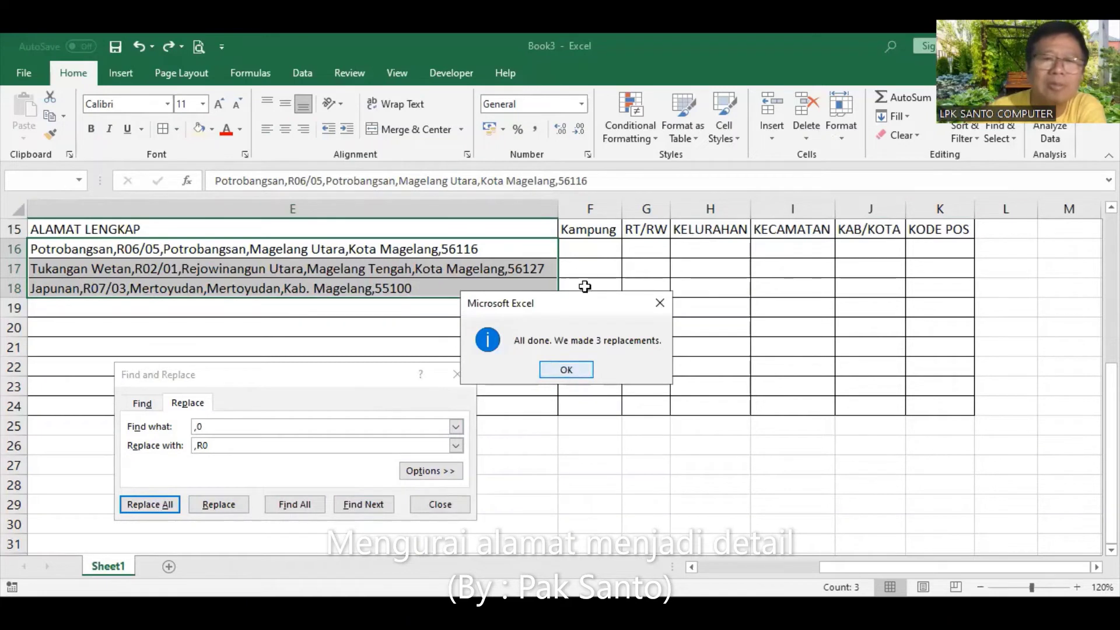
# Step: Run Text to Columns on the R-prefixed addresses in E16:E18, splitting them at the commas
pyautogui.click(303, 74)
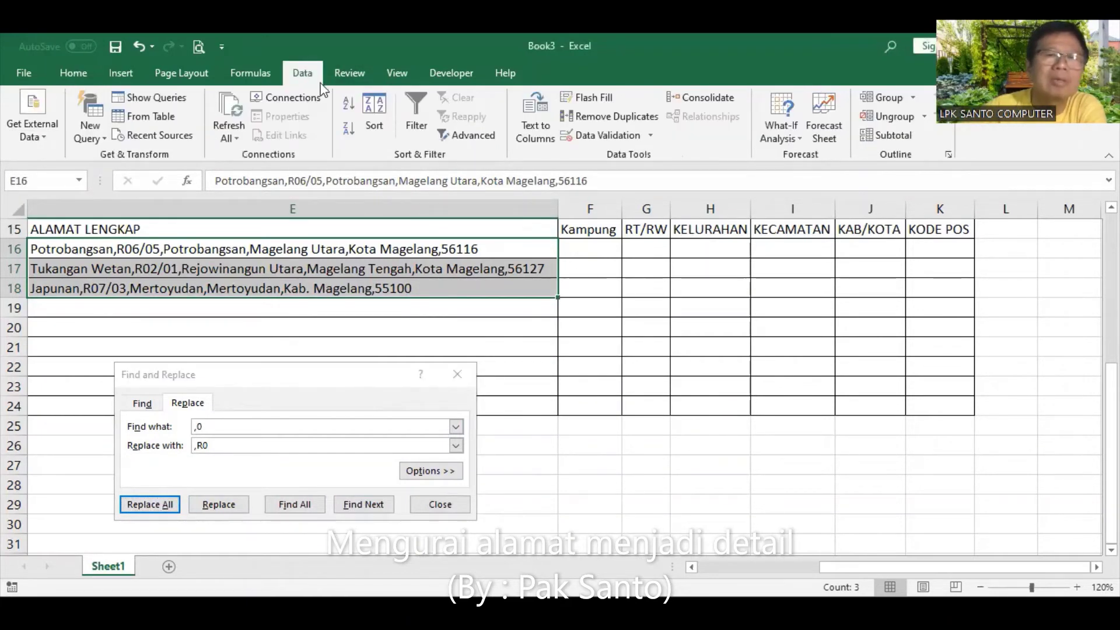
pyautogui.click(548, 114)
pyautogui.click(402, 564)
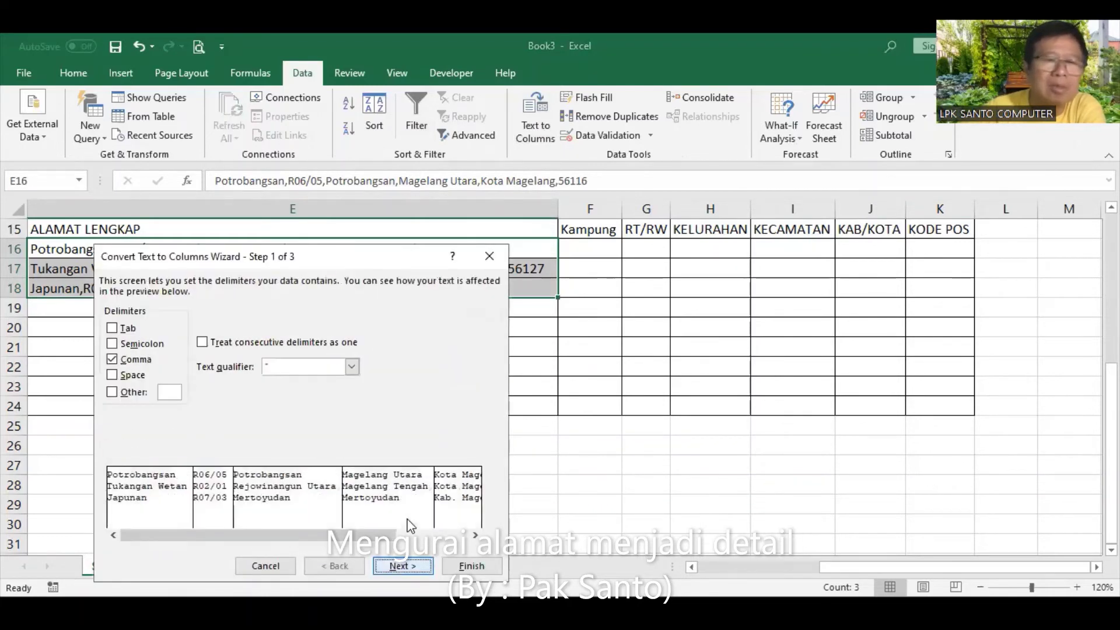
pyautogui.click(131, 362)
pyautogui.click(117, 360)
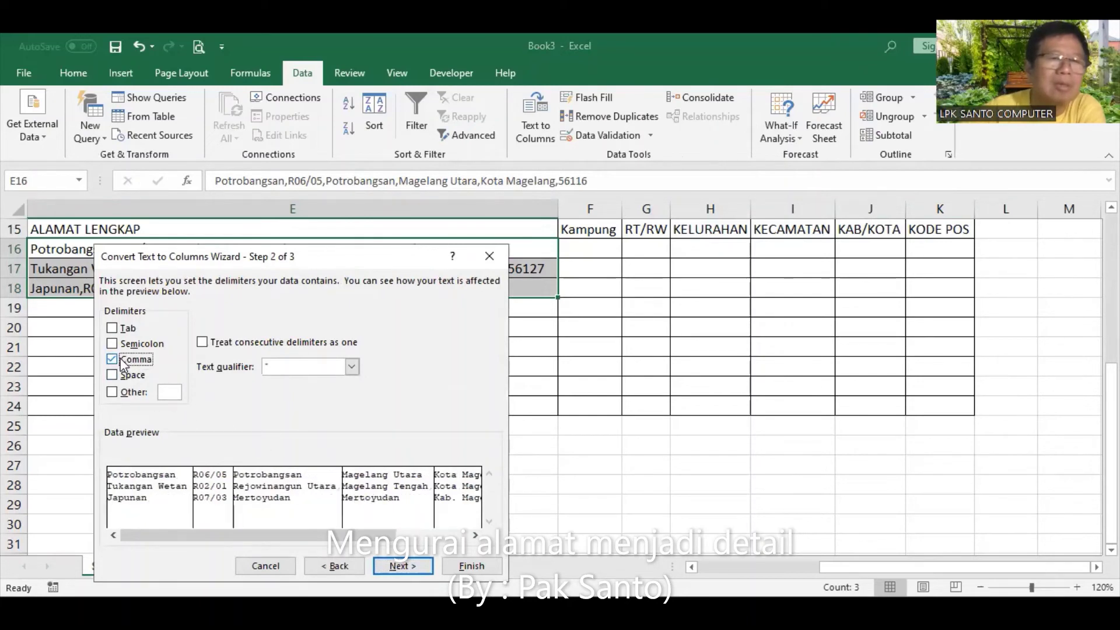
pyautogui.press('Return')
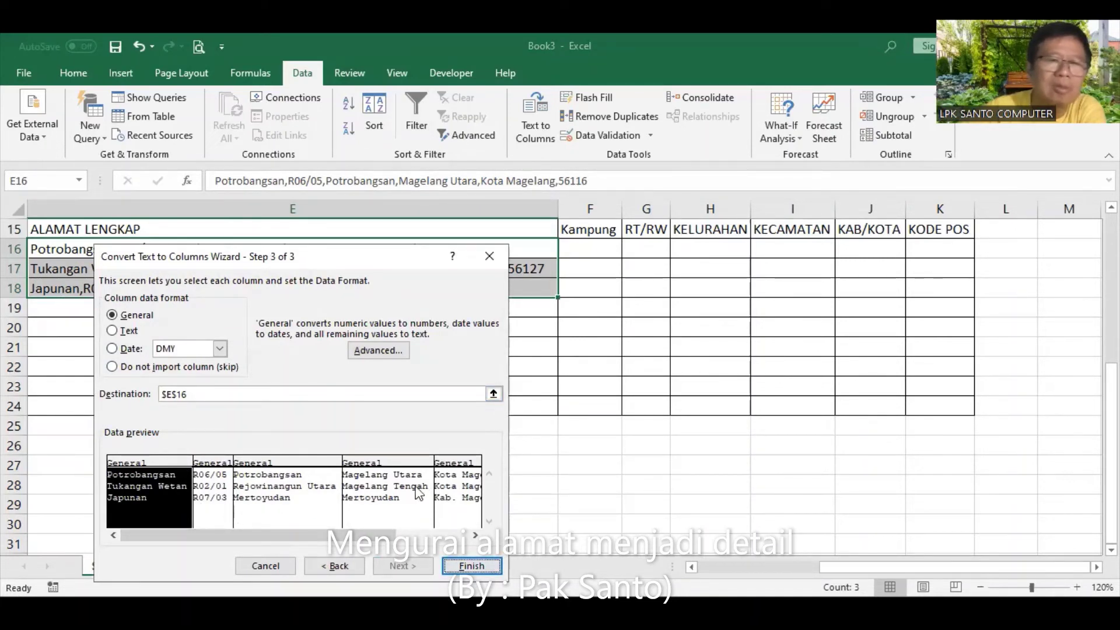
# Step: Set the split data's destination to F16 in General format and complete the conversion, overwriting existing data
pyautogui.moveTo(220, 398); pyautogui.dragTo(126, 402)
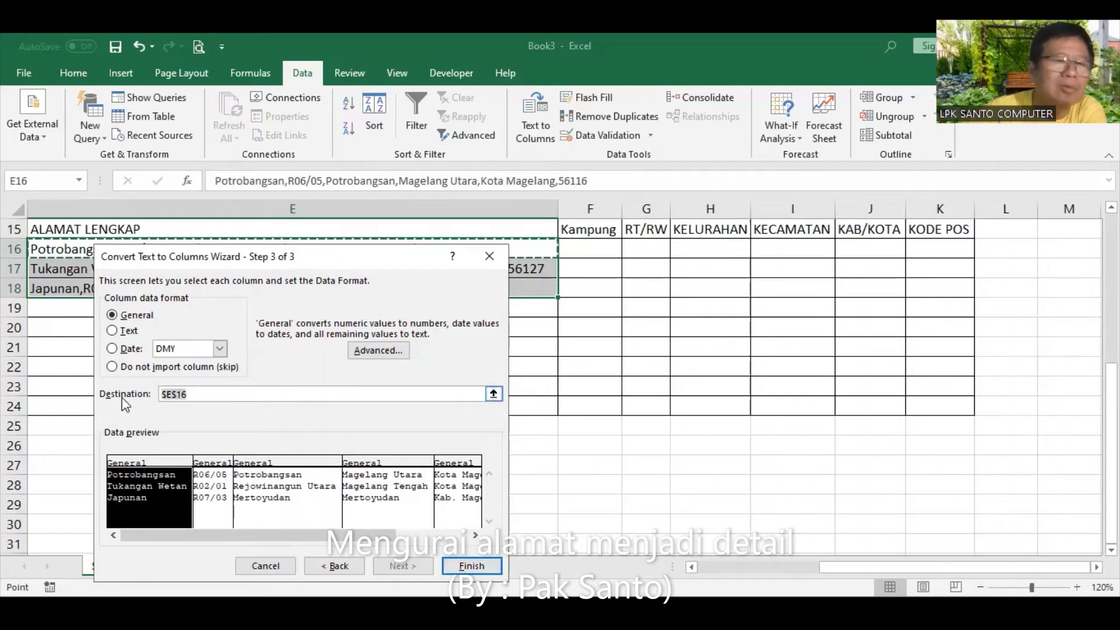
pyautogui.click(584, 249)
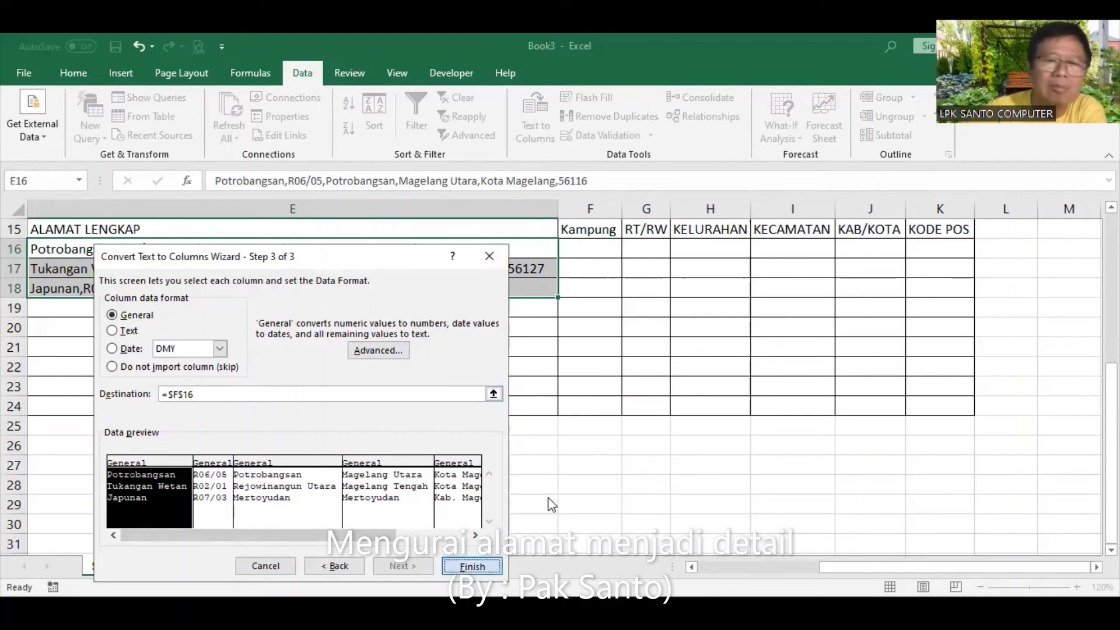
pyautogui.press('Return')
pyautogui.press('Return')
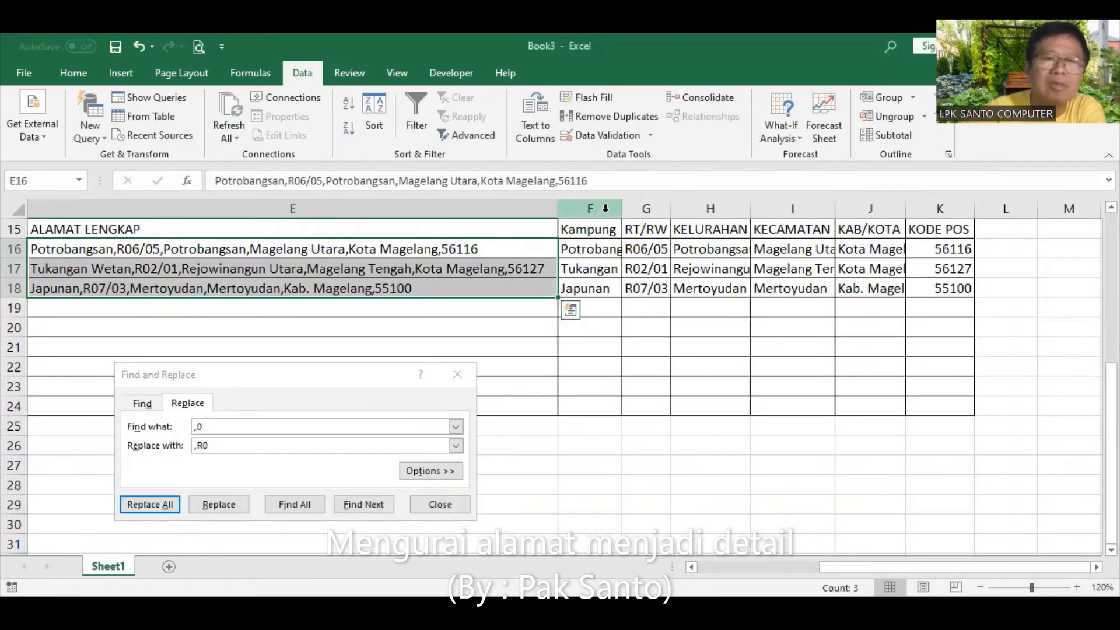
# Step: Autofit address columns F through K to the width of the split data
pyautogui.click(601, 209)
pyautogui.keyDown('shift'); pyautogui.click(916, 209); pyautogui.keyUp('shift')
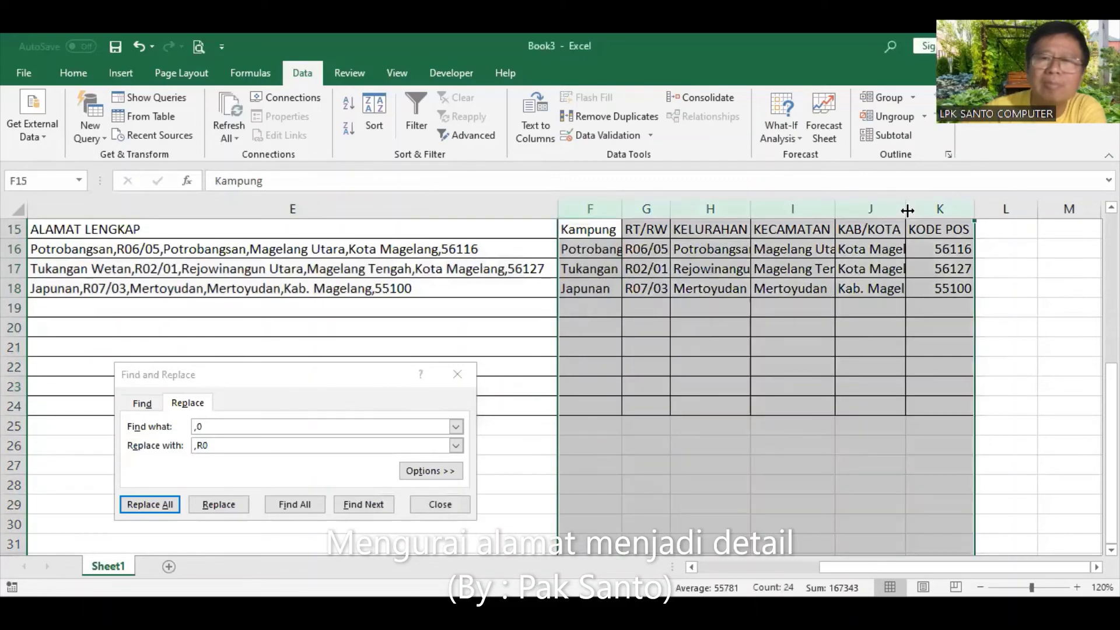
pyautogui.doubleClick(908, 209)
pyautogui.click(690, 246)
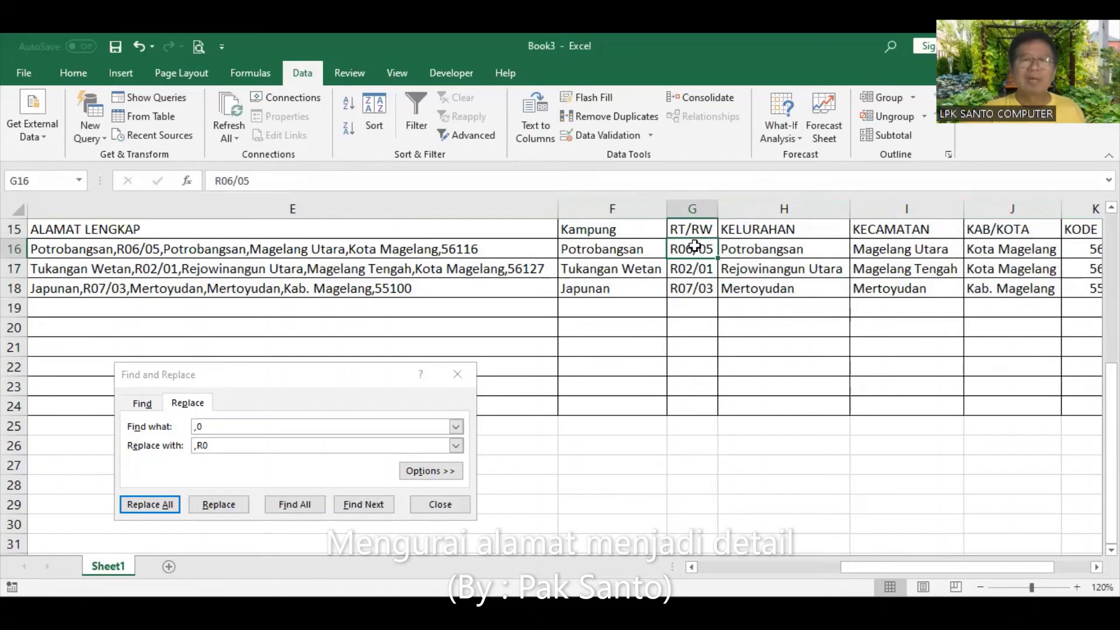
# Step: Replace all occurrences of "R0" with "'0" in the RT/RW column G, close Find and Replace, and check cell G16
pyautogui.moveTo(693, 244); pyautogui.dragTo(692, 288)
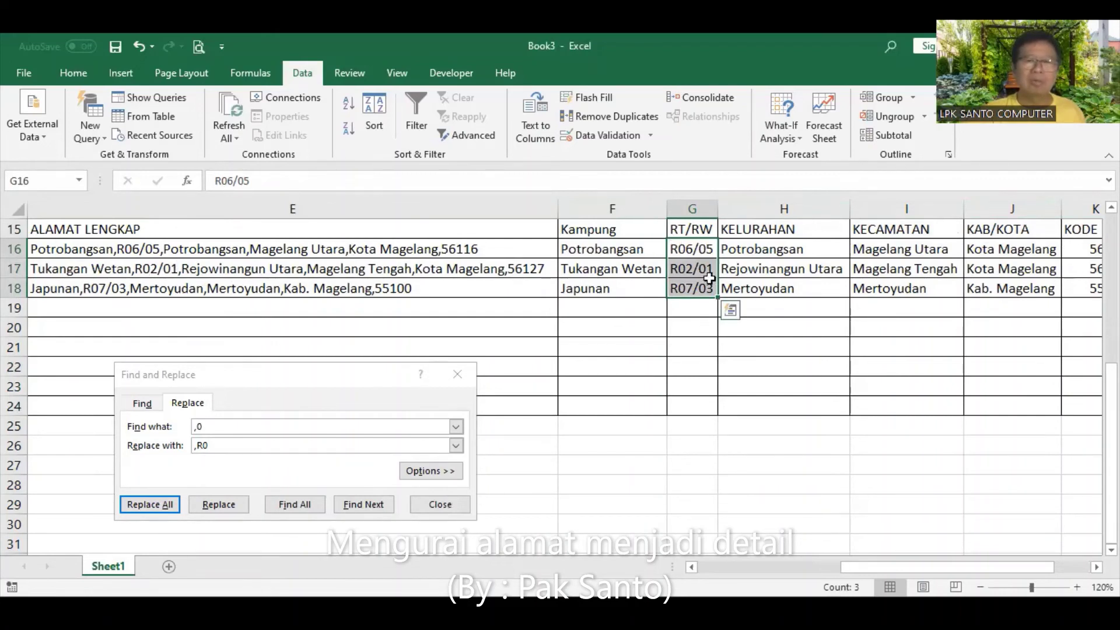
pyautogui.click(695, 203)
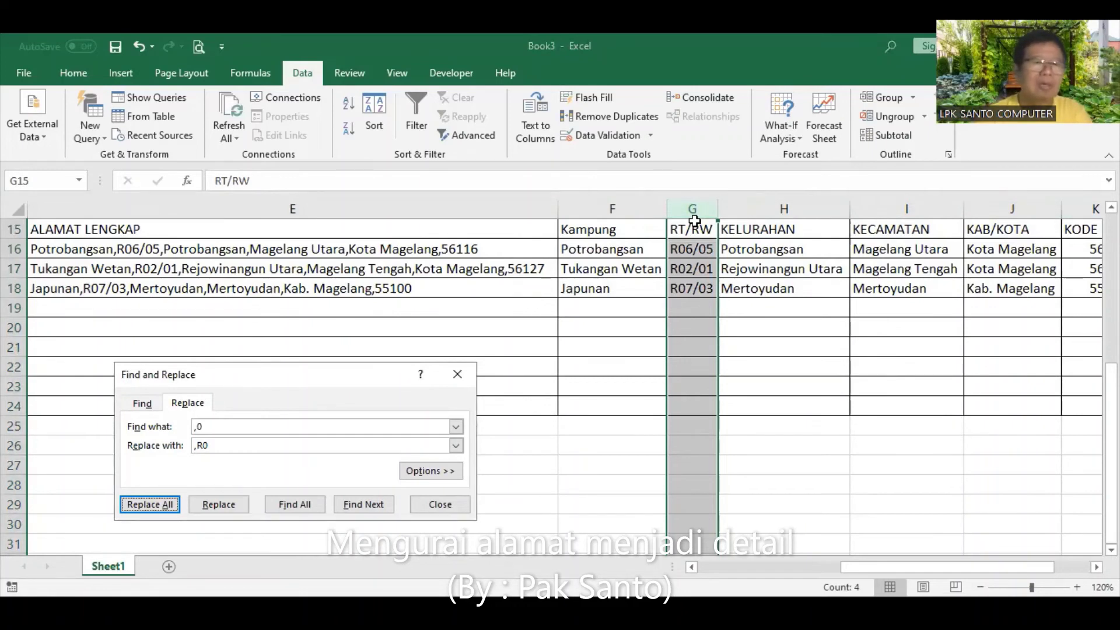
pyautogui.click(274, 427)
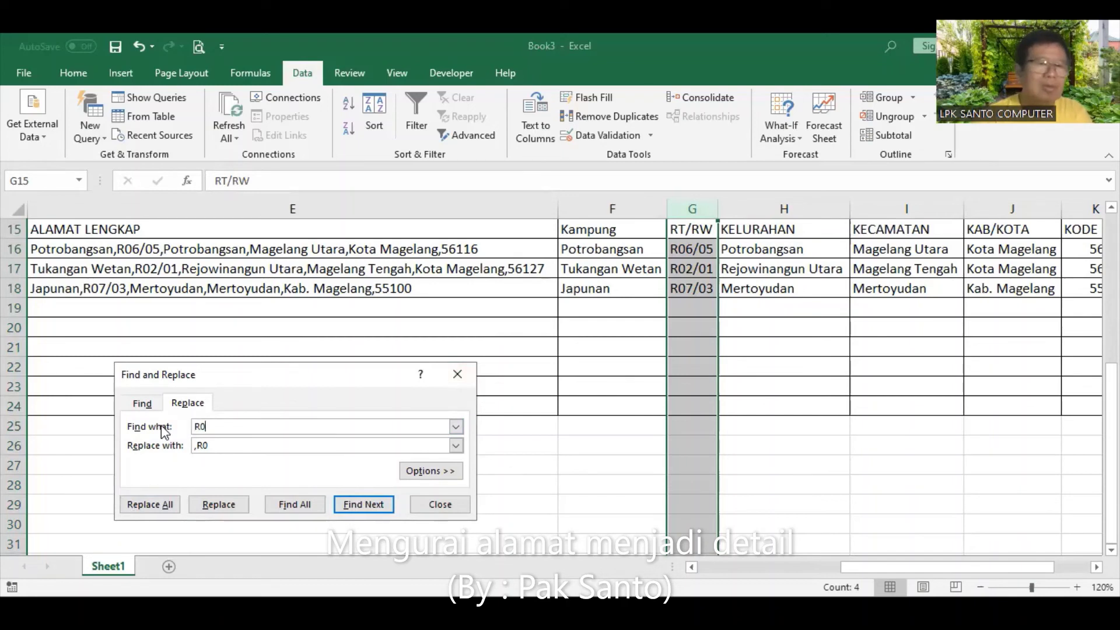
pyautogui.press('Tab')
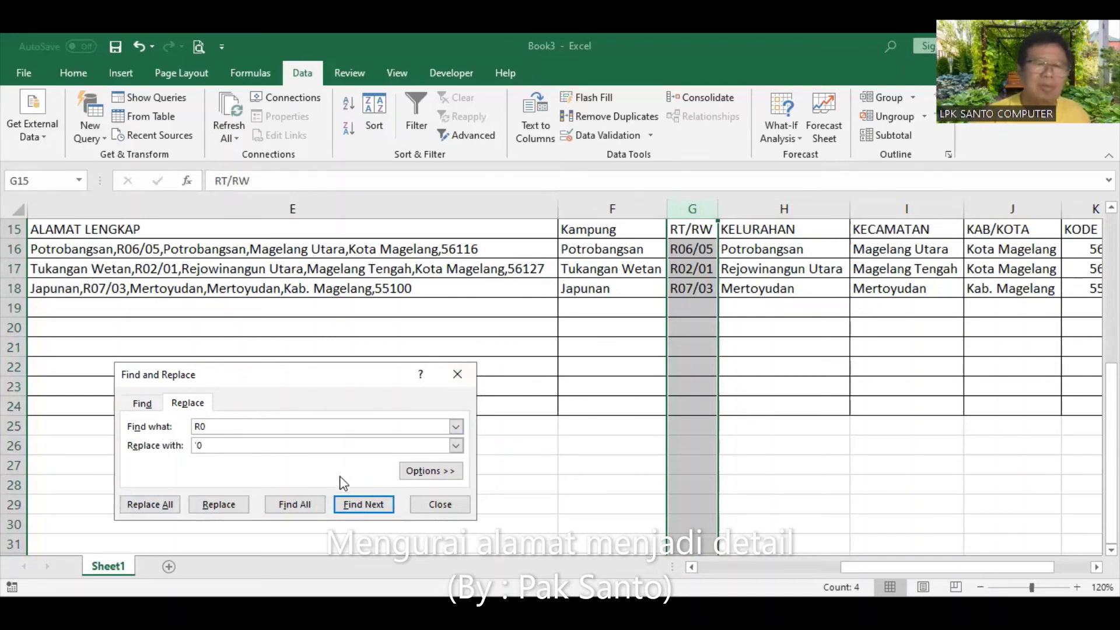
pyautogui.click(156, 510)
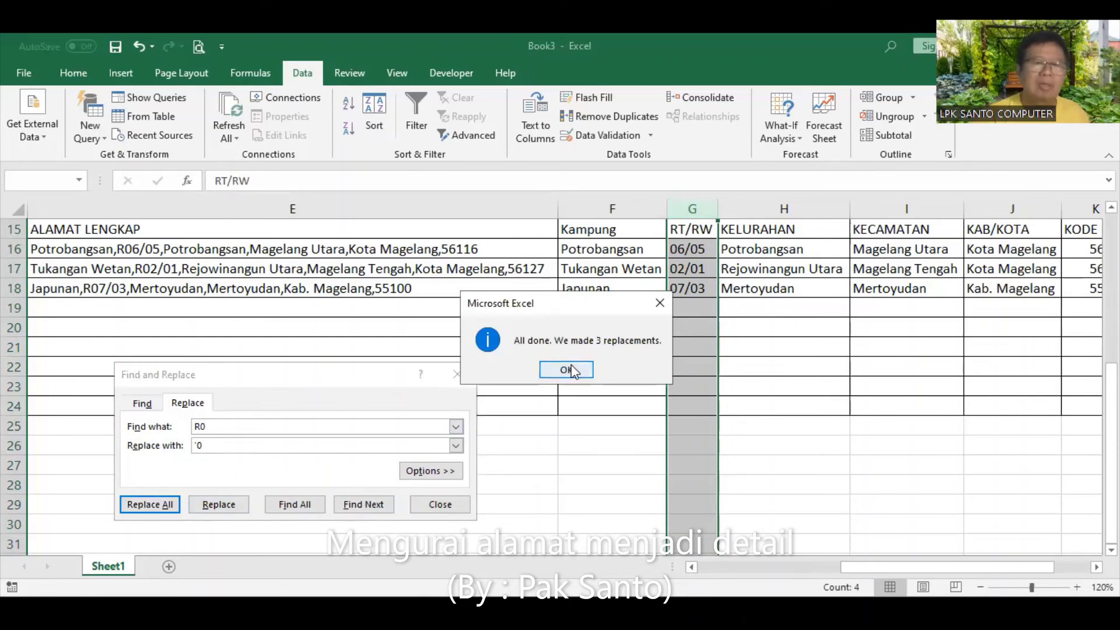
pyautogui.click(566, 369)
pyautogui.click(443, 505)
pyautogui.click(820, 346)
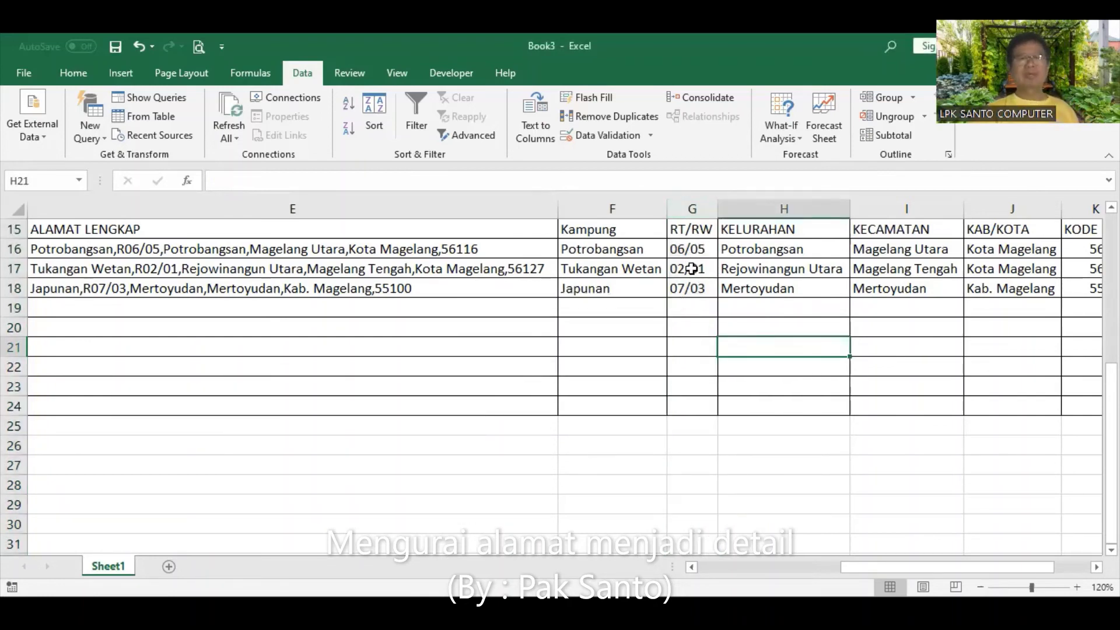
pyautogui.click(686, 250)
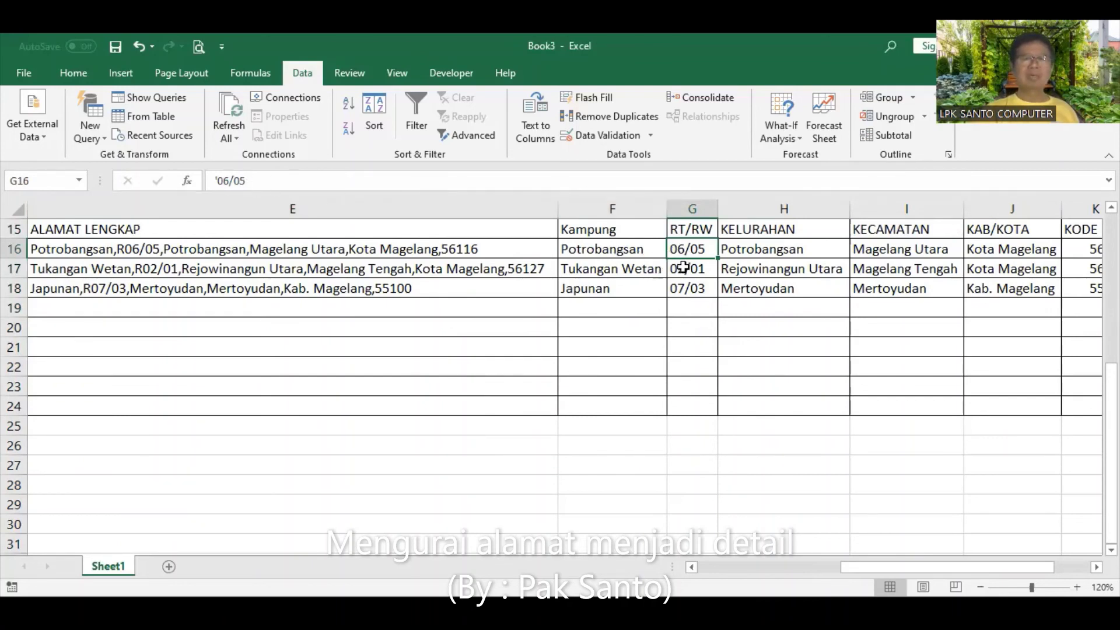
pyautogui.scroll(1, 820, 339)
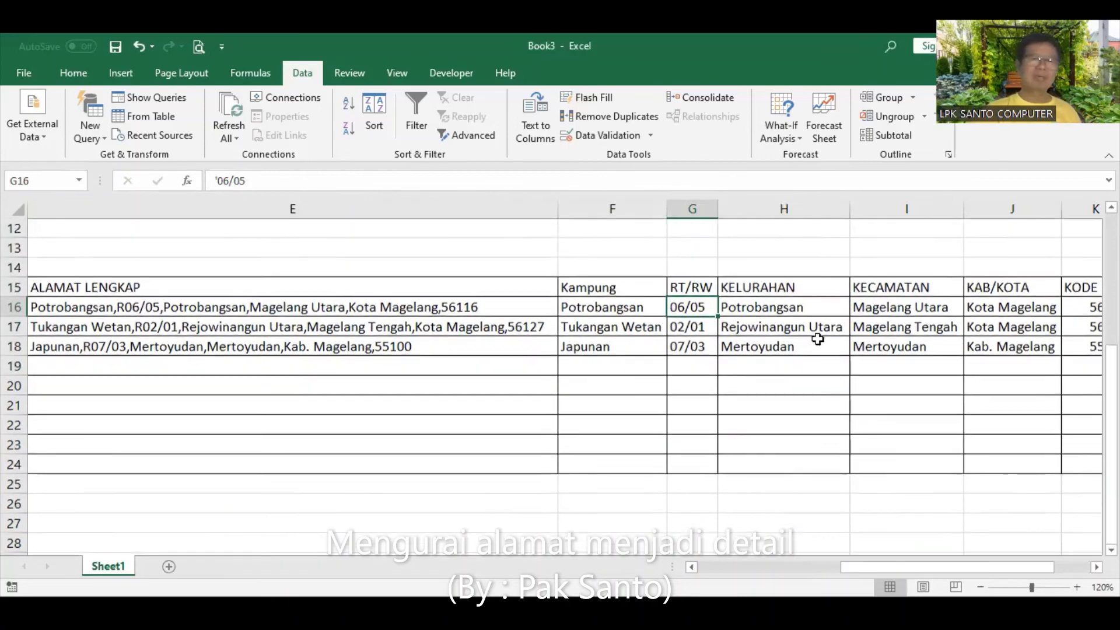